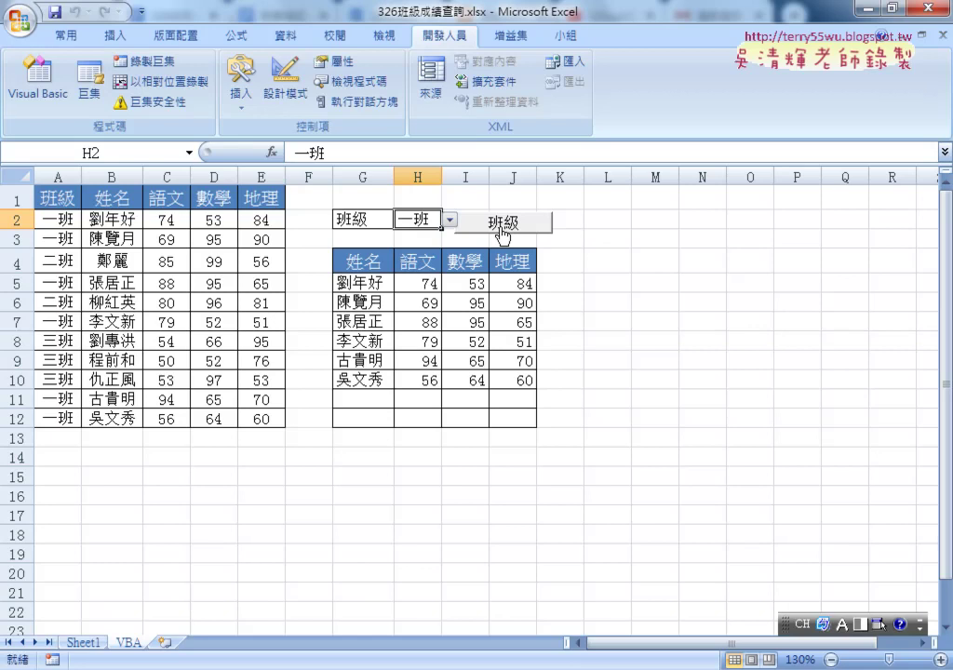
# Open the VBA editor on Module1's 班級 macro and reposition its window.
pyautogui.click(46, 94)
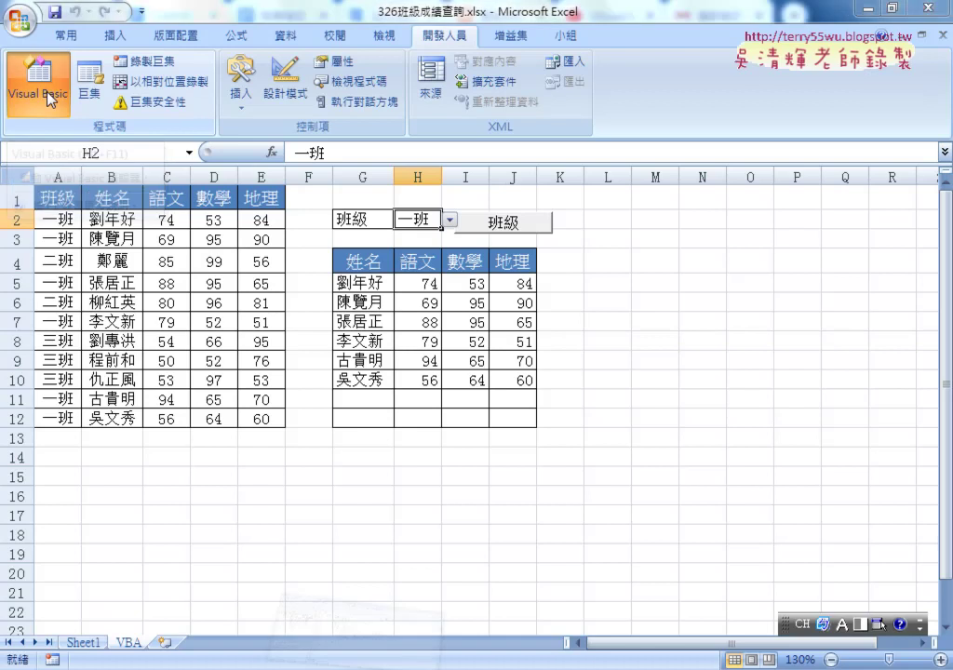
pyautogui.moveTo(232, 90); pyautogui.dragTo(302, 78)
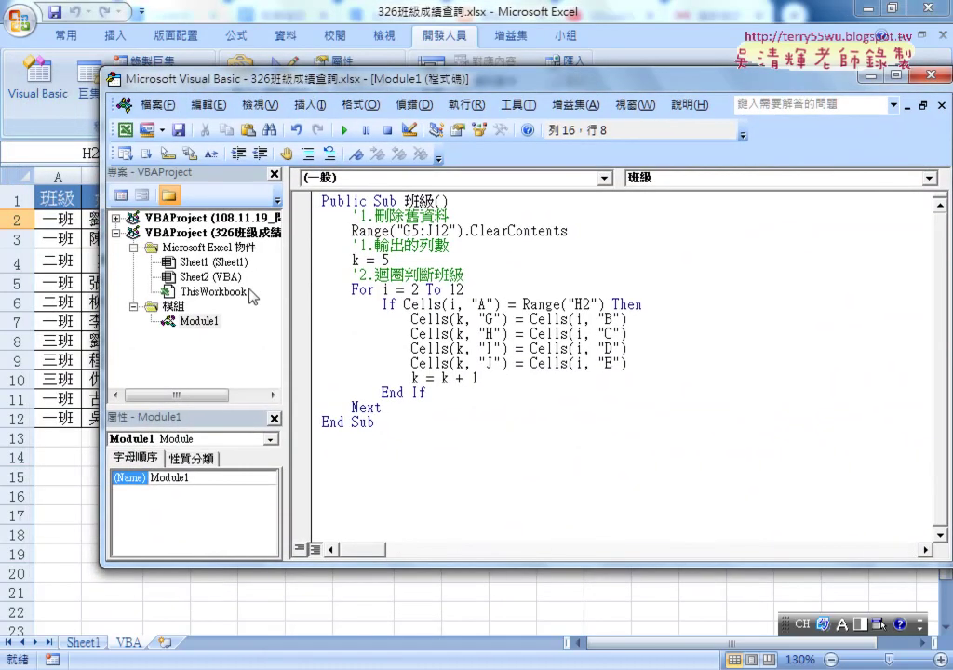
# Delete the old 班級 macro body and the word Public, keeping Sub 班級() … End Sub.
pyautogui.click(200, 321)
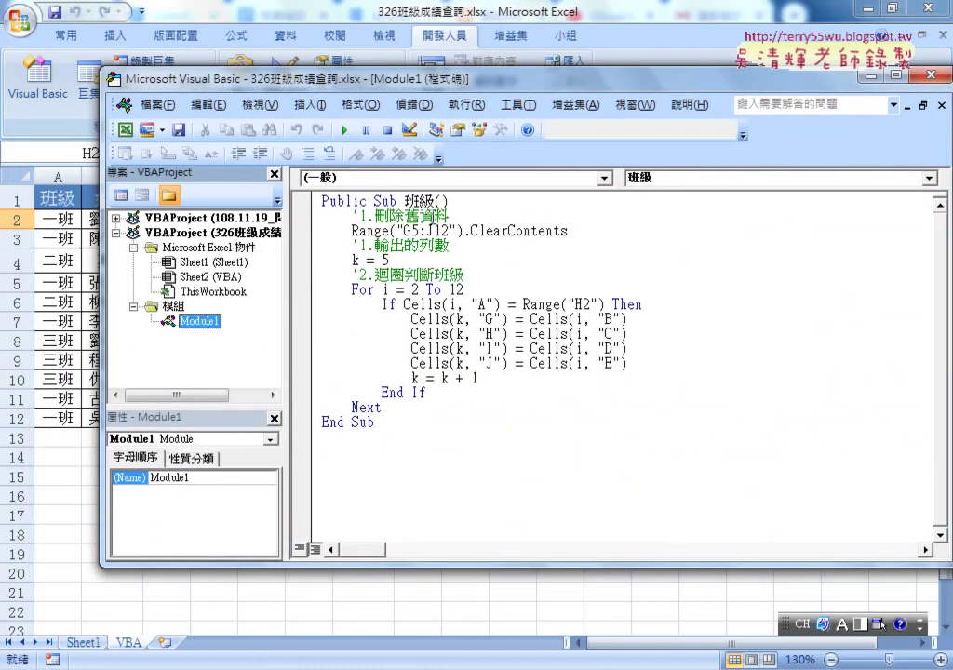
pyautogui.click(375, 200)
pyautogui.moveTo(383, 407); pyautogui.dragTo(279, 220)
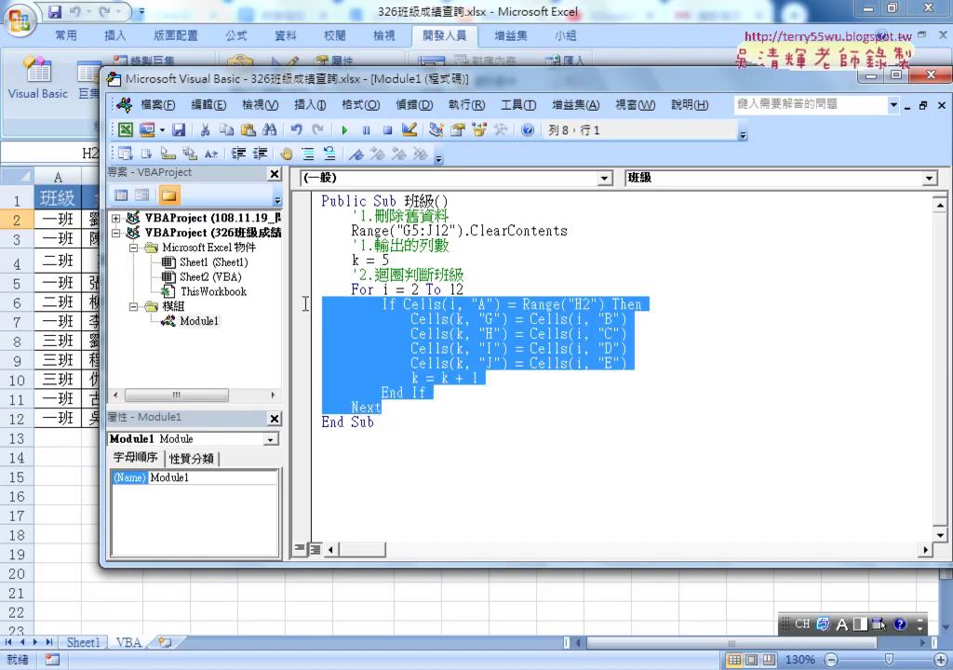
pyautogui.press('Delete')
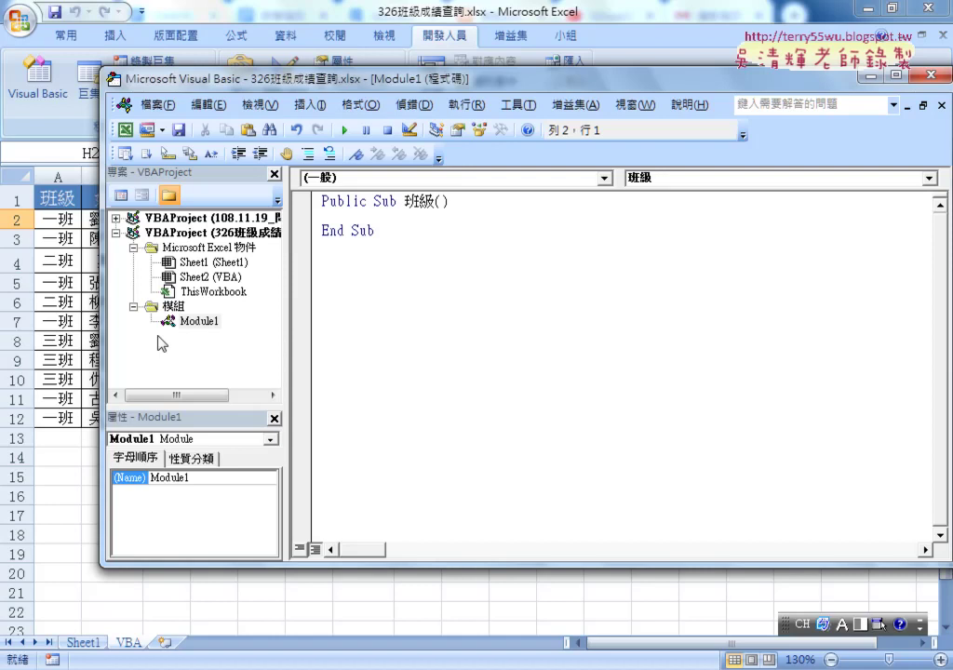
pyautogui.moveTo(373, 201); pyautogui.dragTo(300, 201)
pyautogui.press('Delete')
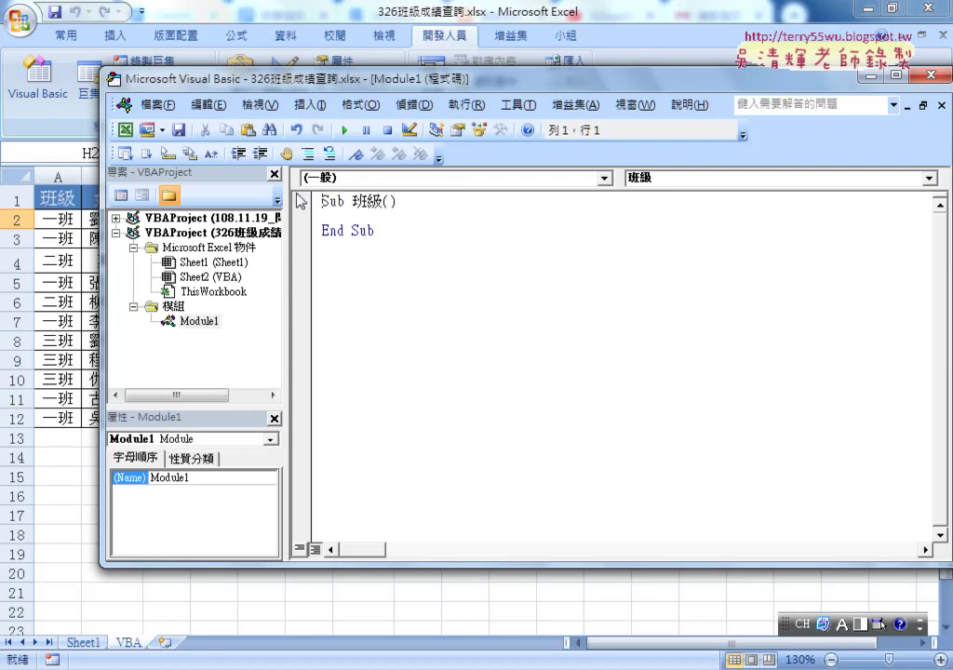
pyautogui.press('Down')
# Move the editor lower and add a For i = 2 To 12 … Next loop.
pyautogui.moveTo(287, 225); pyautogui.dragTo(253, 224)
pyautogui.moveTo(283, 80)
pyautogui.mouseDown()
pyautogui.moveTo(454, 128)
pyautogui.moveTo(396, 300)
pyautogui.mouseUp()
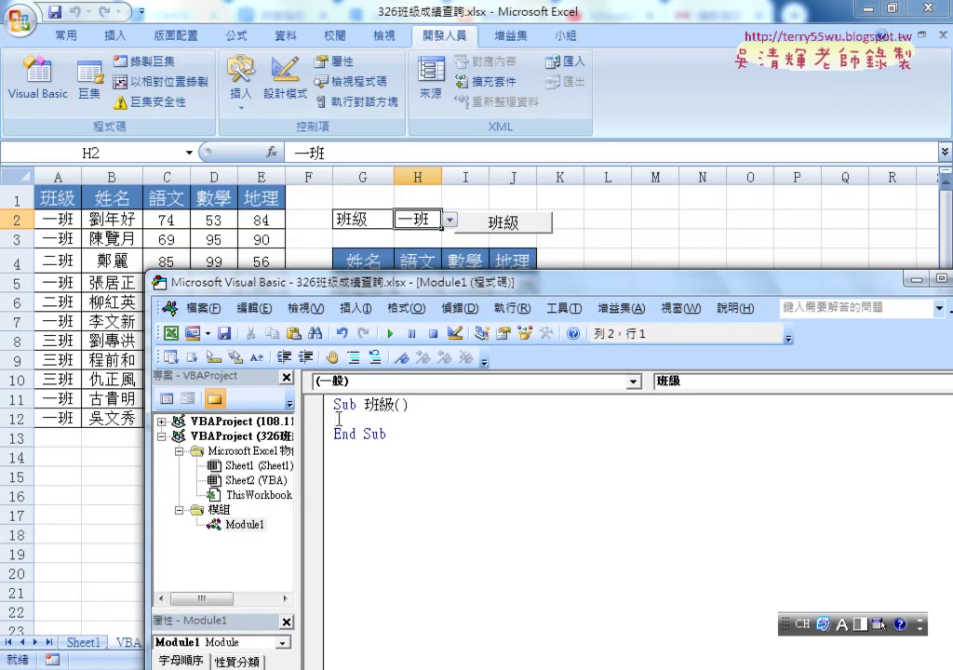
pyautogui.press('Tab')
pyautogui.write('f')
pyautogui.write('o')
pyautogui.write('r i')
pyautogui.write('=2 ')
pyautogui.write('to ')
pyautogui.write('12')
pyautogui.press('Return')
pyautogui.press('Return')
pyautogui.write('n')
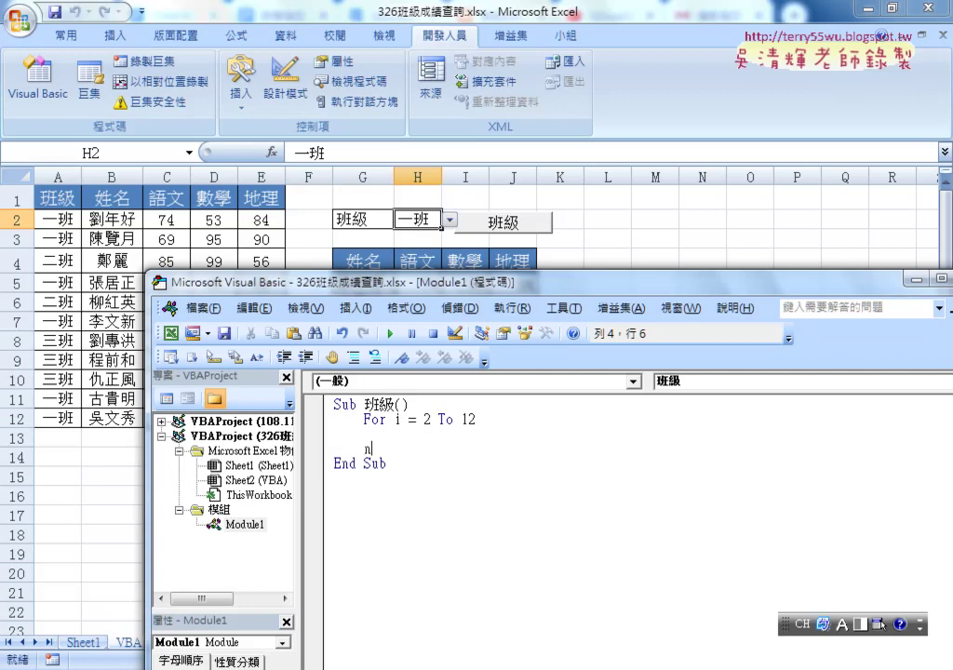
pyautogui.write('ext')
# Inside the loop, type If cells(i,"A")=range("H2") then.
pyautogui.click(364, 434)
pyautogui.press('Tab')
pyautogui.write('i')
pyautogui.write('f ')
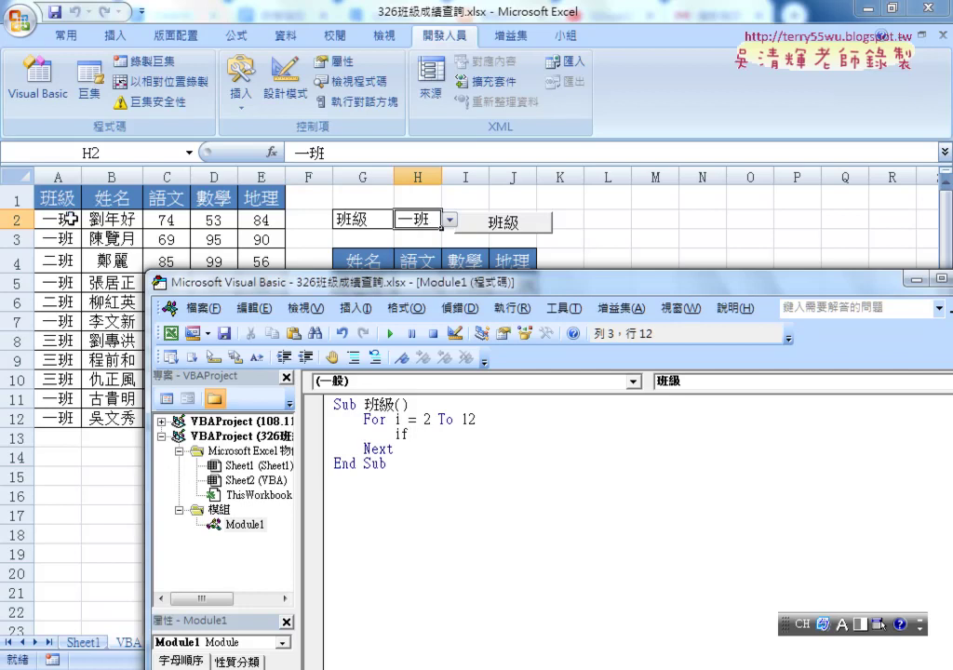
pyautogui.write('c')
pyautogui.write('el')
pyautogui.write('ls(')
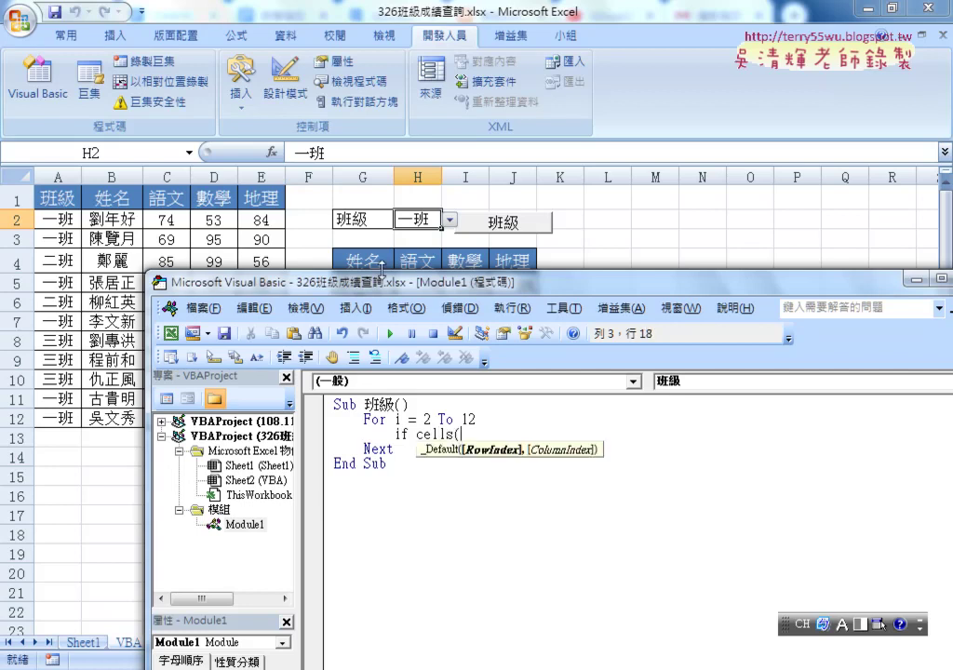
pyautogui.write('i,')
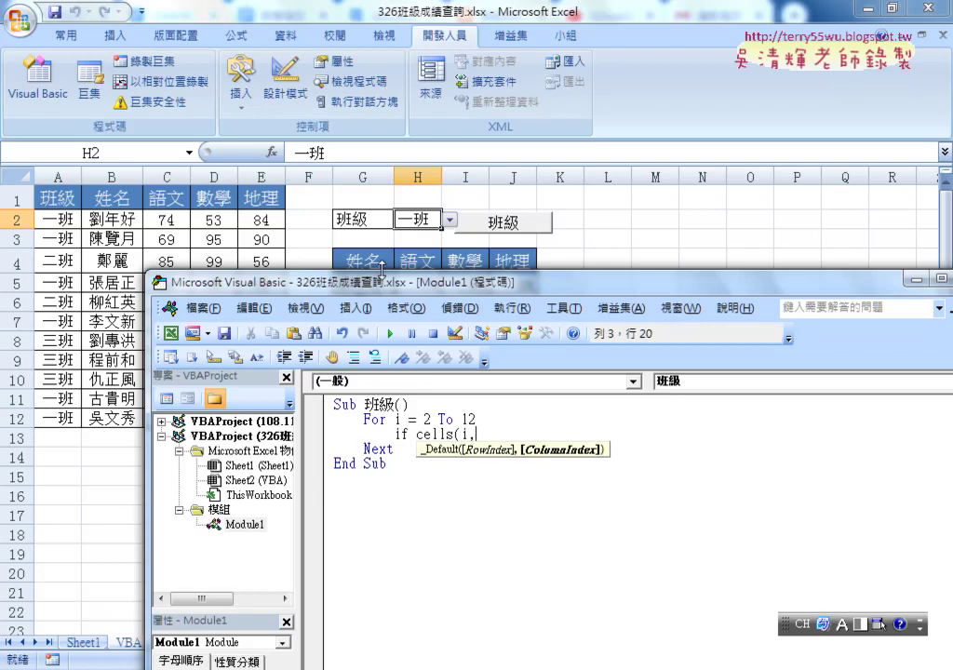
pyautogui.write('"A')
pyautogui.write('")')
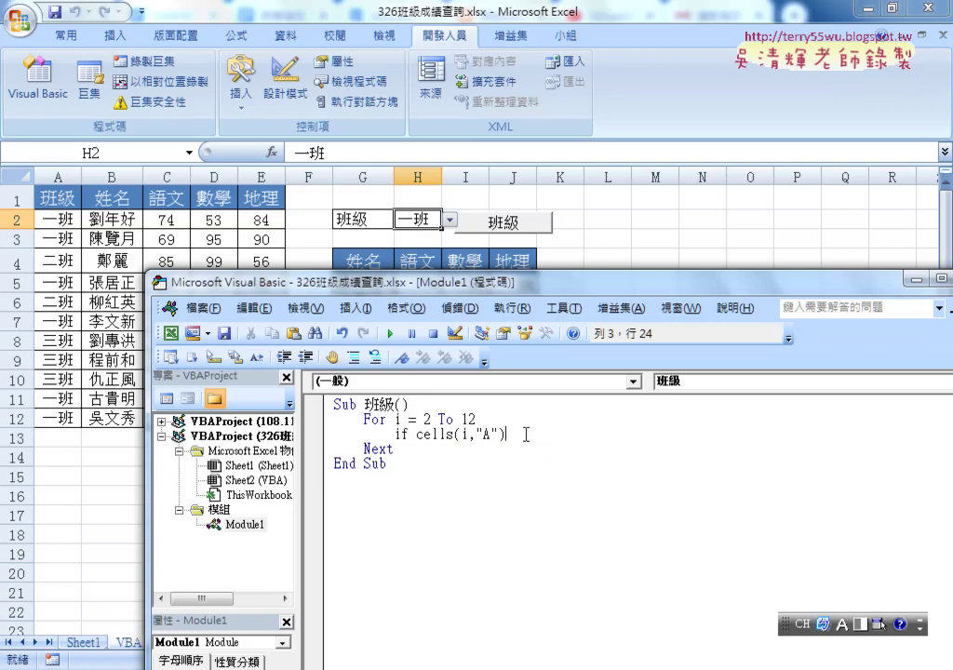
pyautogui.write('=')
pyautogui.write('ran')
pyautogui.write('ge')
pyautogui.write('("H')
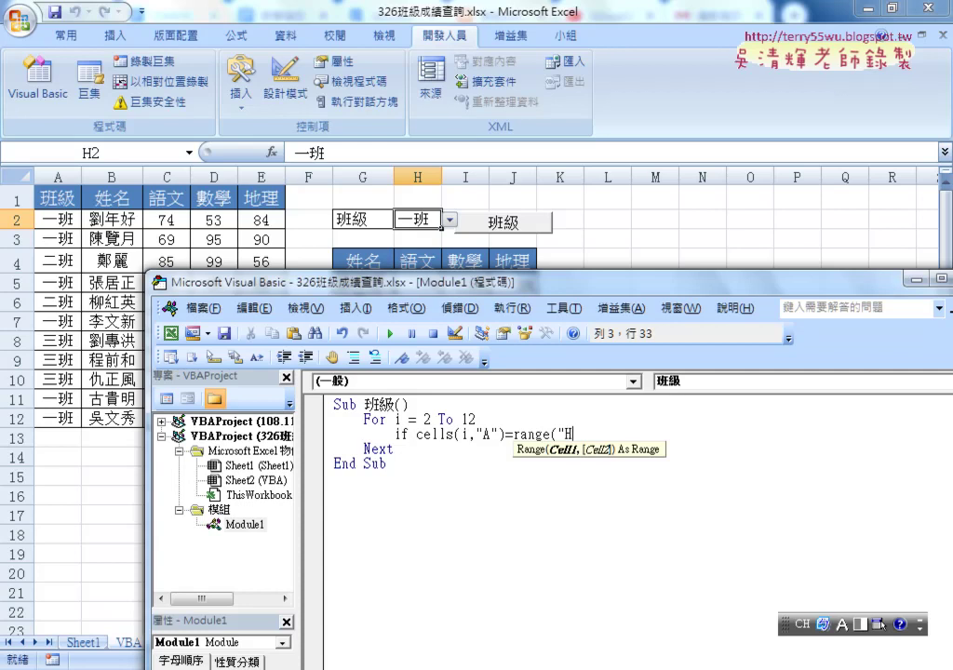
pyautogui.write('2") ')
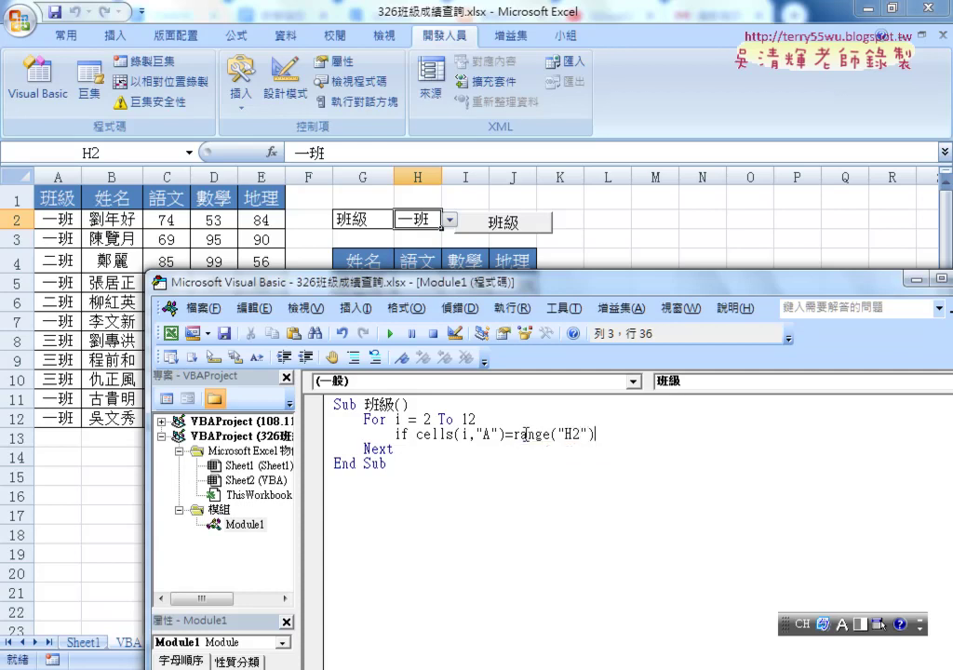
pyautogui.write('the')
pyautogui.write('n')
# Close the If line with End If and indent the blank line inside the block.
pyautogui.press('Return')
pyautogui.press('Return')
pyautogui.write('e')
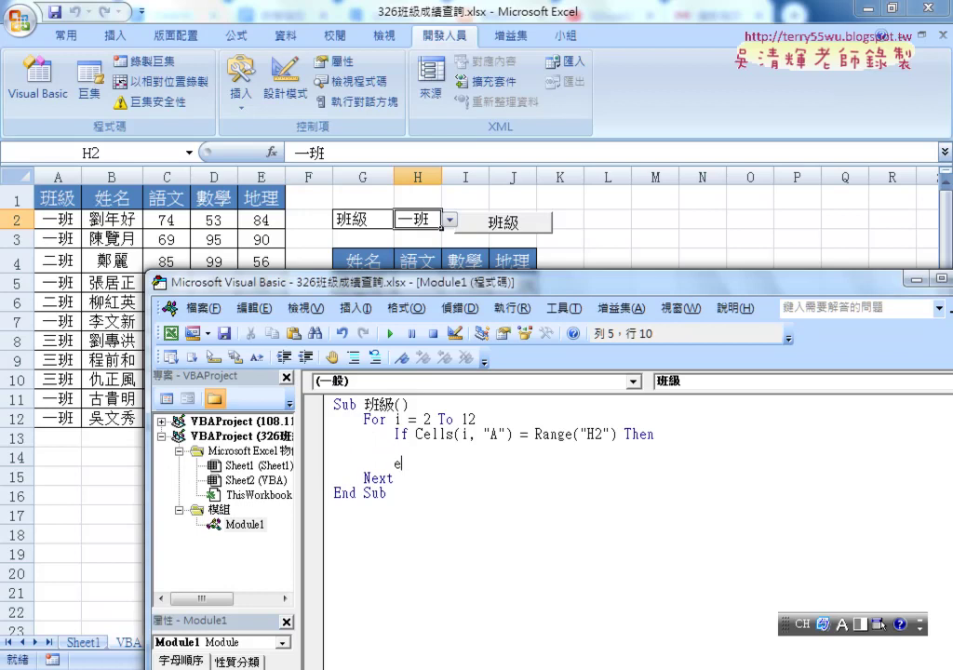
pyautogui.write('nd ')
pyautogui.write('if')
pyautogui.click(393, 448)
pyautogui.press('Tab')
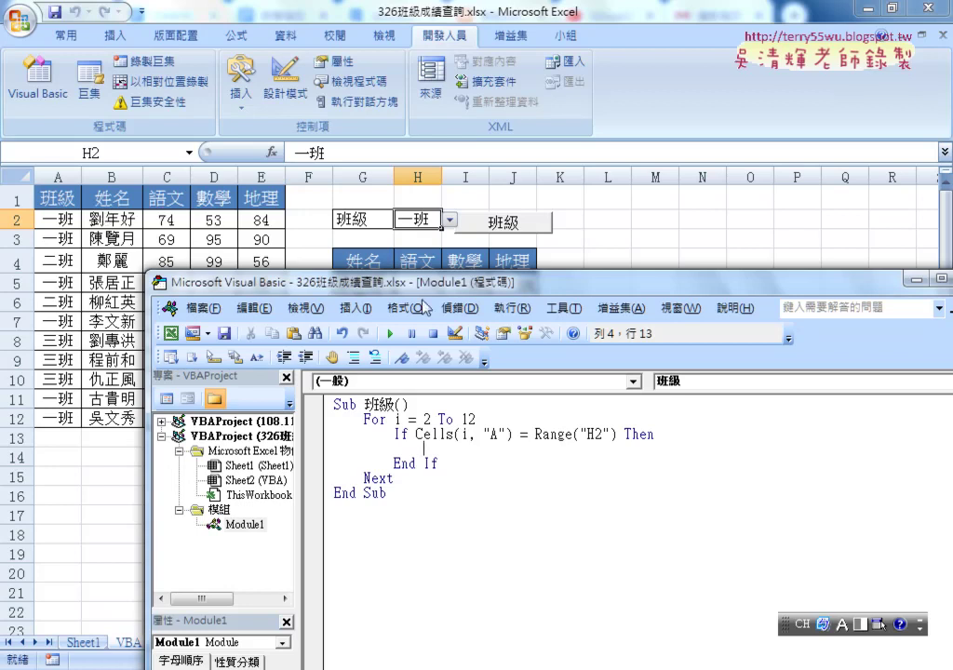
pyautogui.moveTo(341, 282); pyautogui.dragTo(331, 329)
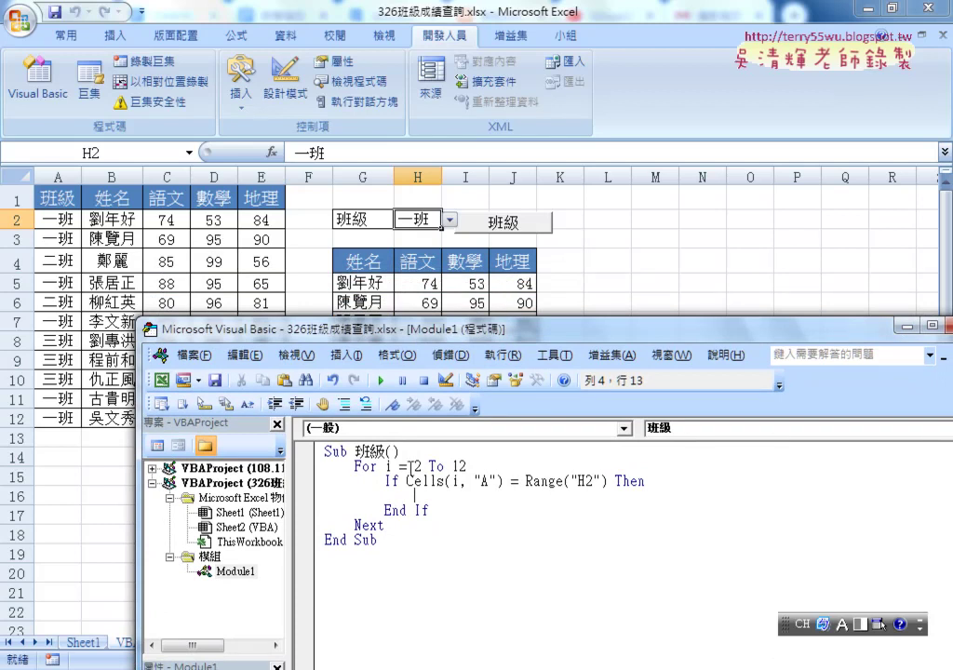
# Write a Cells(i, "B") expression inside the If block.
pyautogui.moveTo(503, 481)
pyautogui.mouseDown()
pyautogui.moveTo(406, 481)
pyautogui.moveTo(426, 498)
pyautogui.mouseUp()
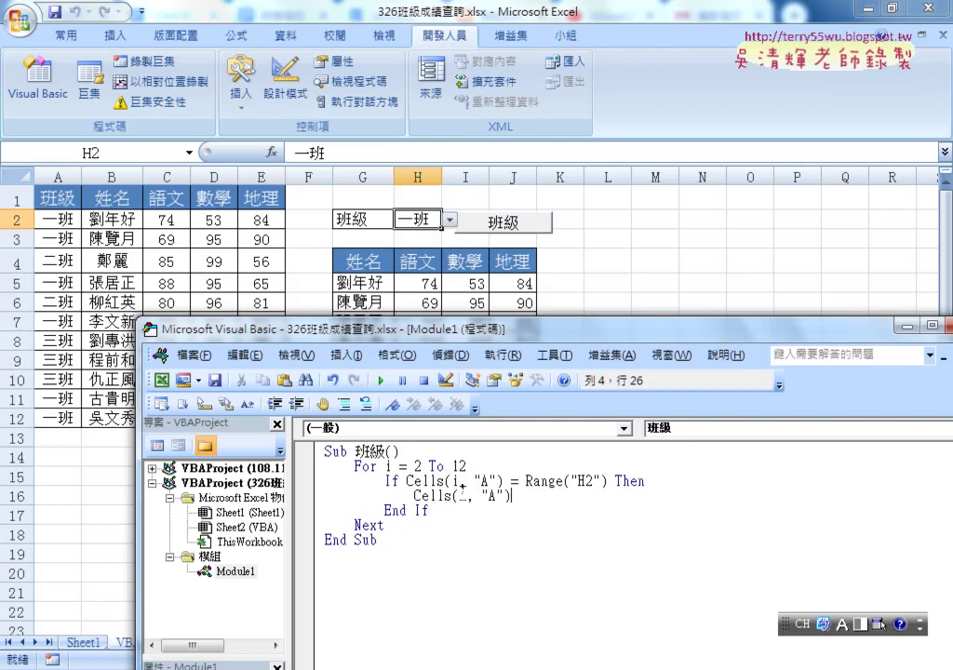
pyautogui.doubleClick(496, 496)
pyautogui.write('B')
pyautogui.press('Left')
pyautogui.press('Left')
pyautogui.press('Left')
pyautogui.press('Left')
pyautogui.press('Left')
pyautogui.press('Left')
pyautogui.press('Left')
pyautogui.press('Left')
pyautogui.press('Left')
pyautogui.write('=')
pyautogui.press('BackSpace')
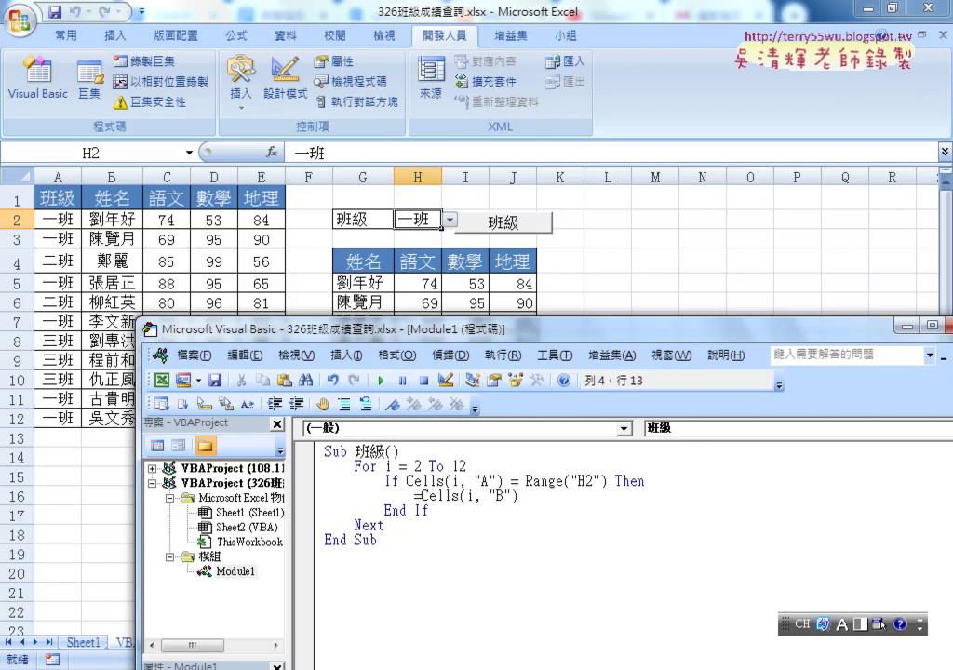
# Make the line Cells(5, "G") = Cells(i, "B") to copy the matching name into G5.
pyautogui.moveTo(518, 495); pyautogui.dragTo(415, 502)
pyautogui.write('=')
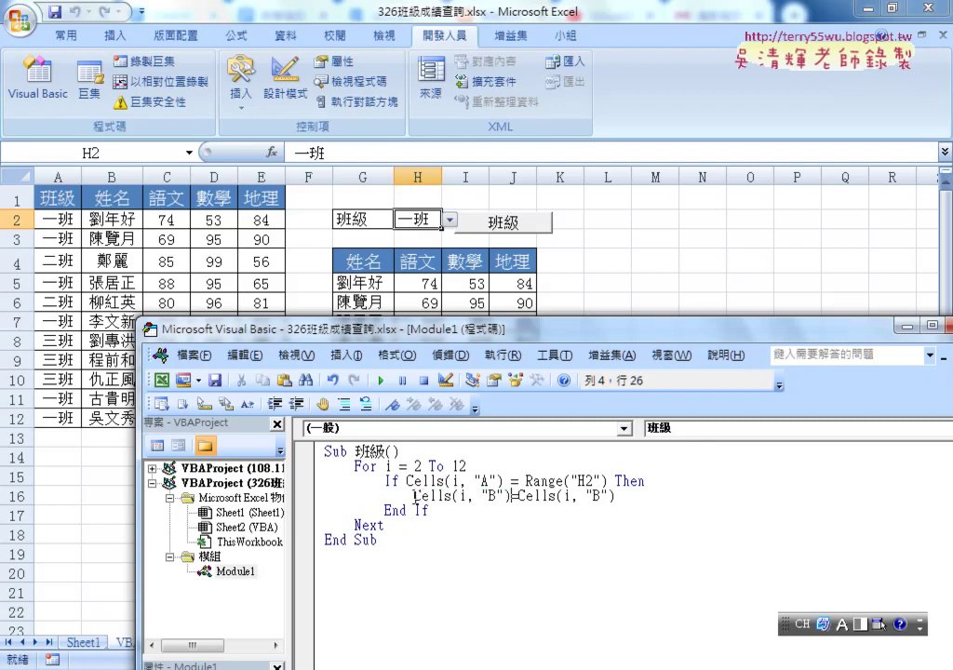
pyautogui.click(461, 496)
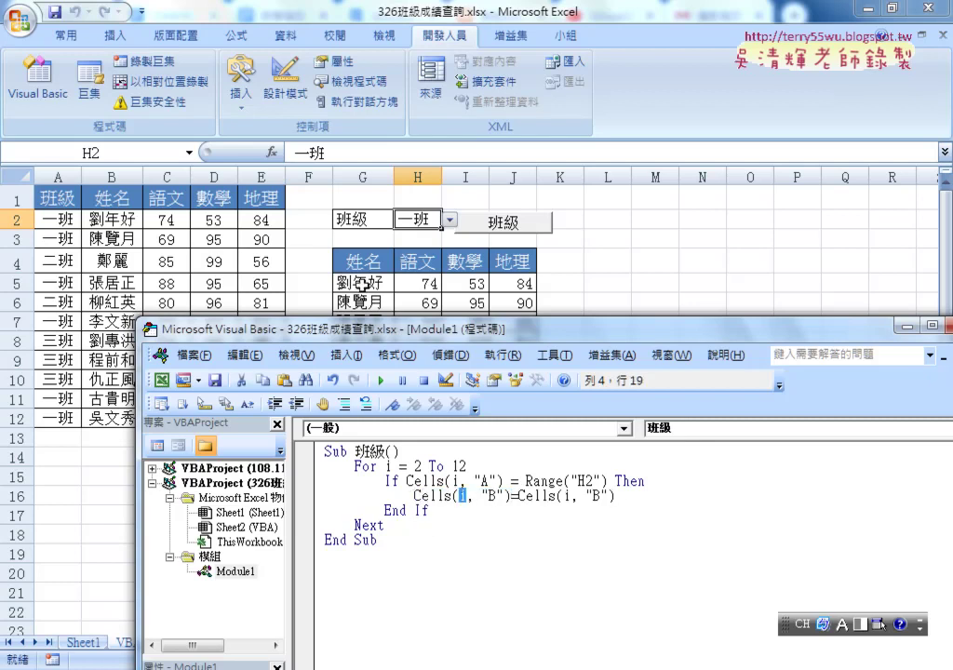
pyautogui.write('5')
pyautogui.click(487, 496)
pyautogui.press('Delete')
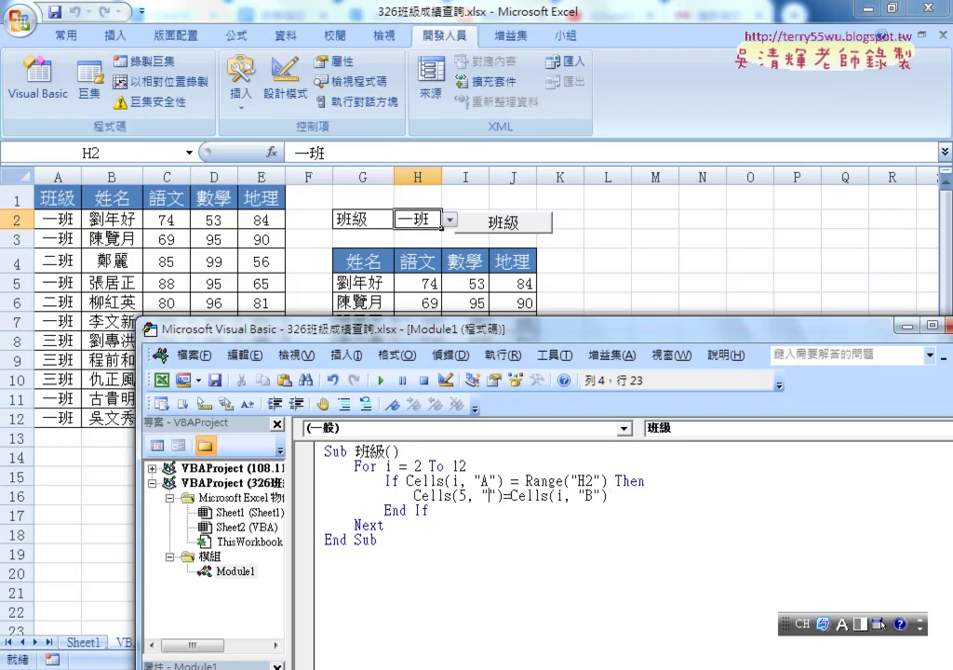
pyautogui.write('G')
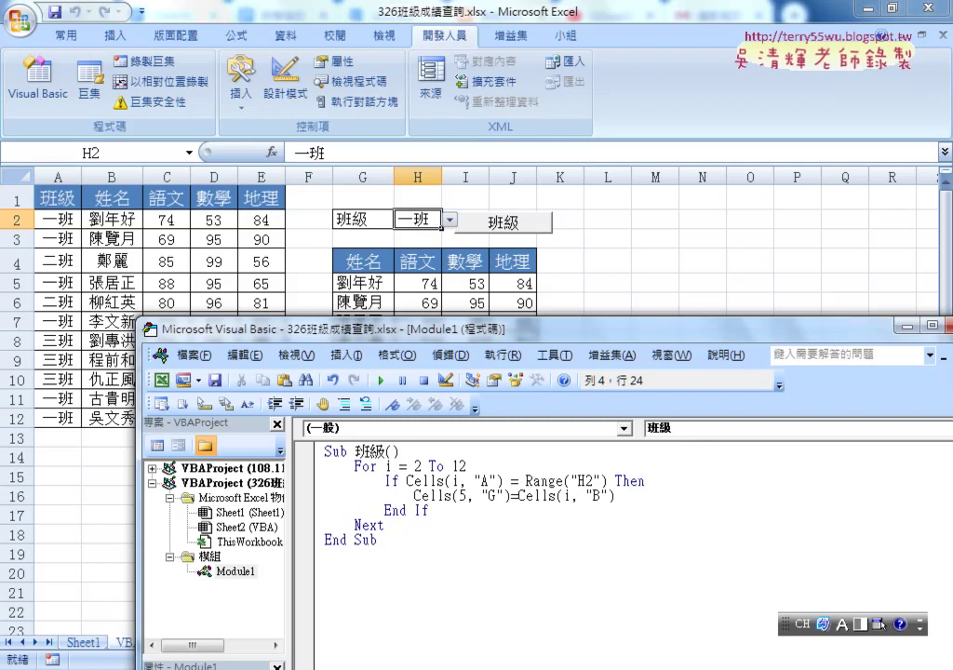
pyautogui.doubleClick(464, 497)
# Insert an indented blank line under Sub 班級().
pyautogui.click(417, 450)
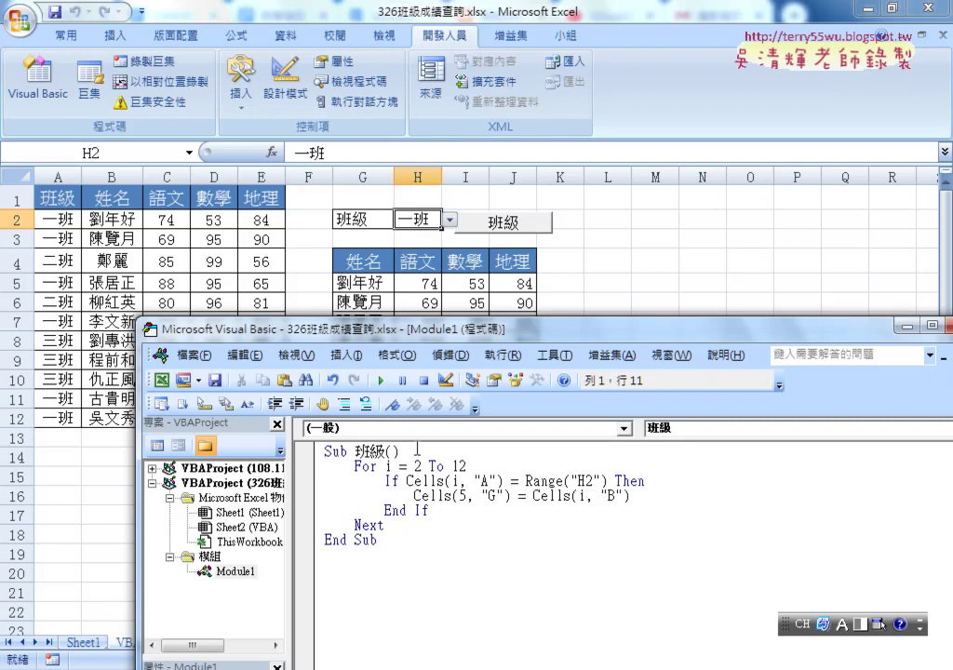
pyautogui.press('Return')
pyautogui.press('Tab')
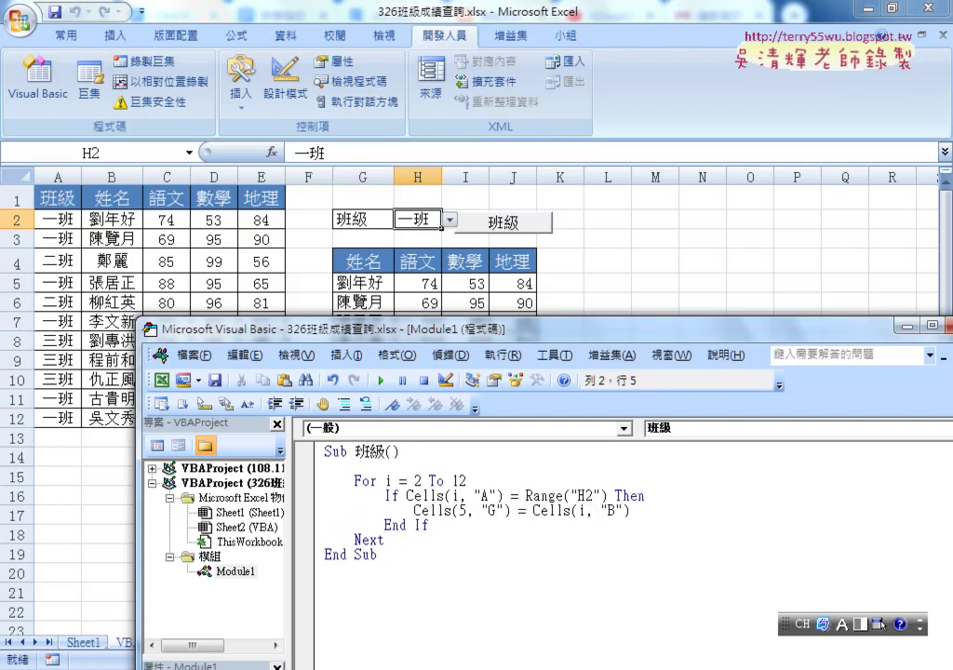
pyautogui.write('k=')
pyautogui.write('5')
# Add k = 5, write to Cells(k, "G"), and increment k=k+1 after the copy line.
pyautogui.press('Down')
pyautogui.press('Down')
pyautogui.press('Home')
pyautogui.press('Down')
pyautogui.press('Right')
pyautogui.press('Right')
pyautogui.press('Right')
pyautogui.press('Right')
pyautogui.press('Right')
pyautogui.press('Right')
pyautogui.press('Right')
pyautogui.press('Right')
pyautogui.press('Delete')
pyautogui.write('k')
pyautogui.press('End')
pyautogui.press('Return')
pyautogui.press('Return')
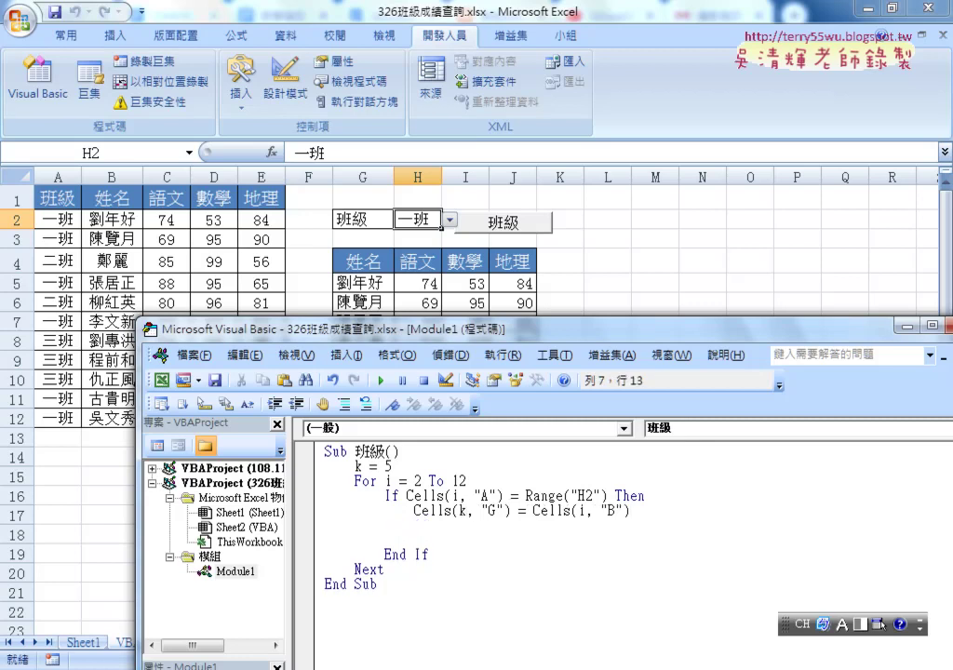
pyautogui.write('k=')
pyautogui.write('k+1')
# Duplicate the Cells(k, "G") = Cells(i, "B") line into four copies.
pyautogui.moveTo(321, 329); pyautogui.dragTo(297, 310)
pyautogui.press('Down')
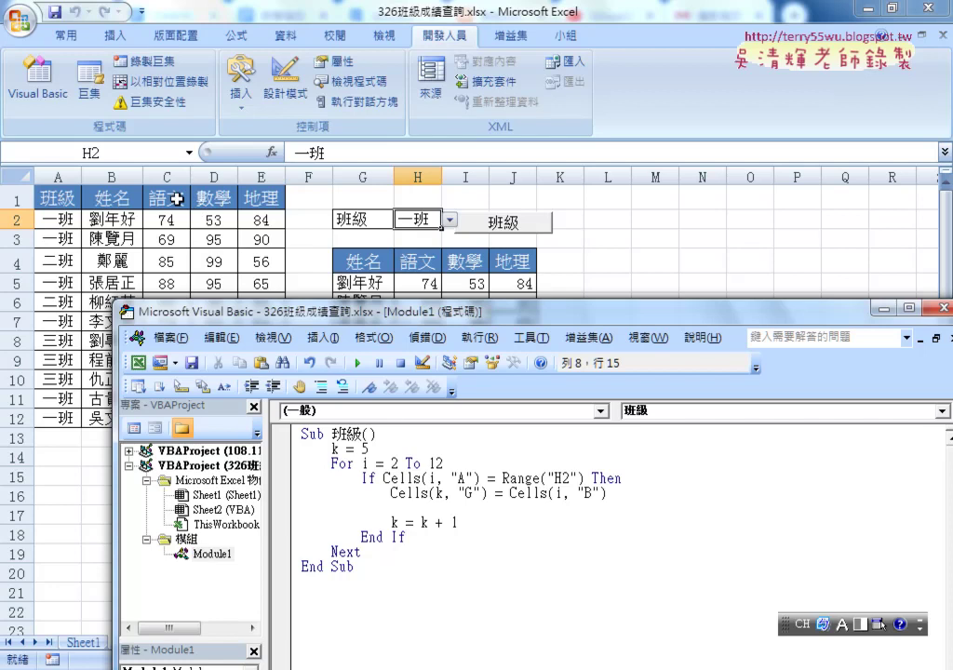
pyautogui.moveTo(606, 493); pyautogui.dragTo(390, 493)
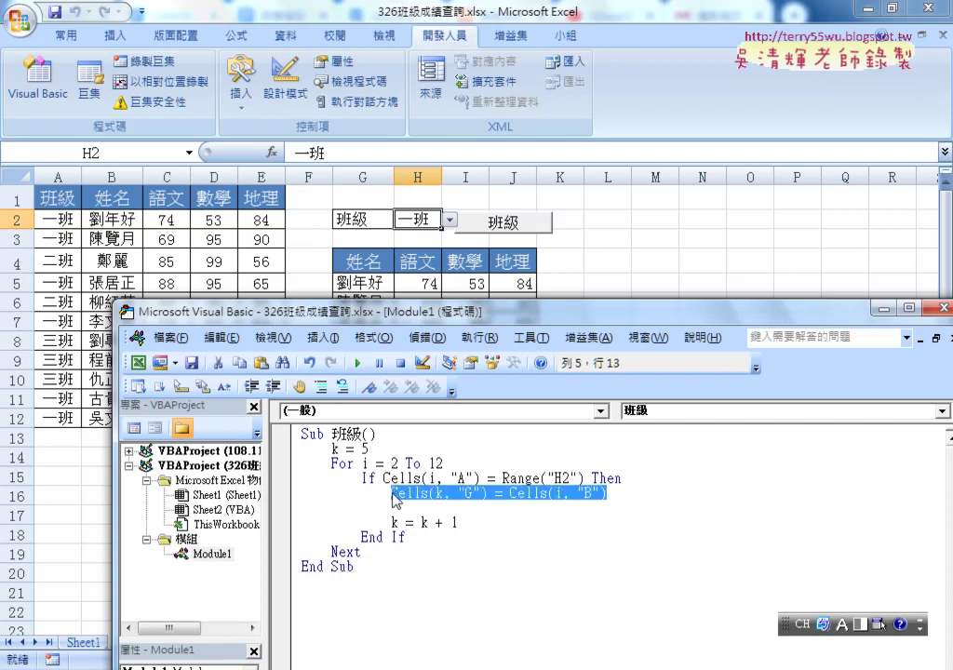
pyautogui.hotkey('ctrl', 'c')
pyautogui.click(486, 509)
pyautogui.hotkey('ctrl', 'v')
pyautogui.press('Return')
pyautogui.hotkey('ctrl', 'v')
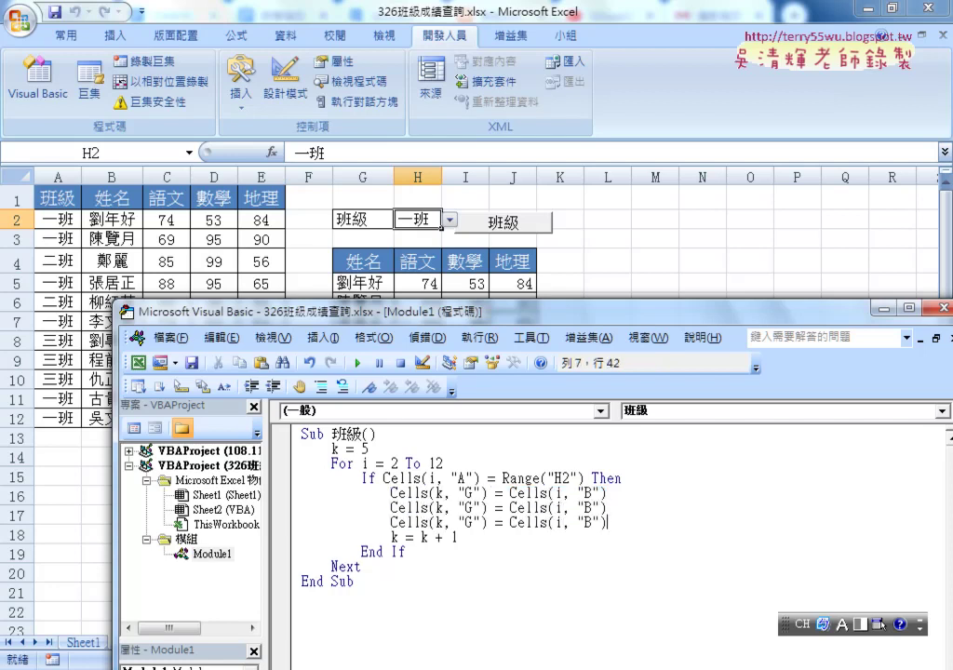
pyautogui.press('Return')
pyautogui.hotkey('ctrl', 'v')
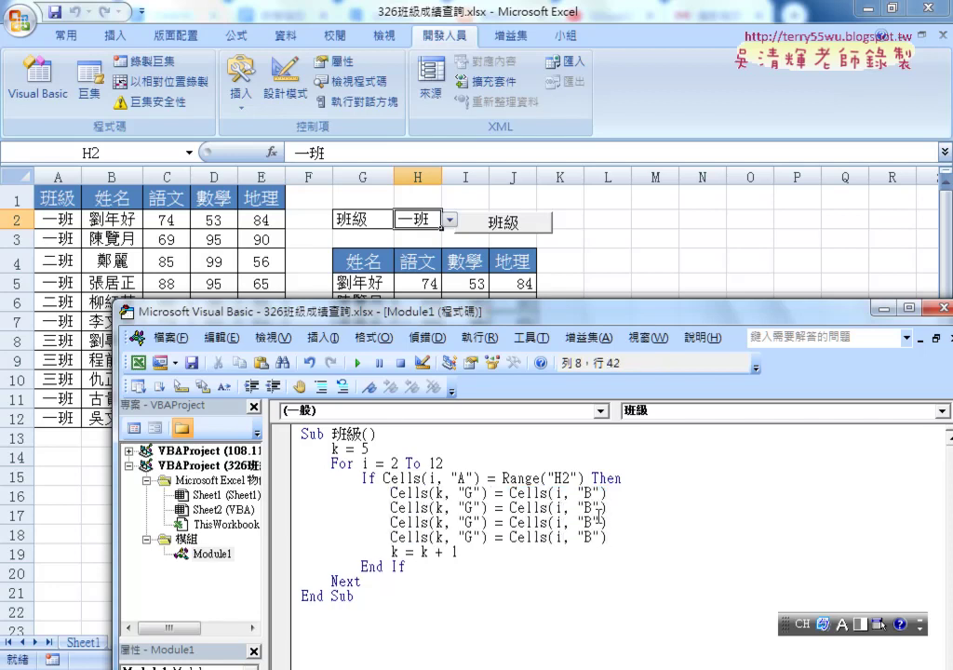
# Change the source columns on the copies to C, D and E.
pyautogui.doubleClick(587, 508)
pyautogui.write('C')
pyautogui.doubleClick(587, 522)
pyautogui.write('D')
pyautogui.doubleClick(587, 537)
pyautogui.write('E')
# Change the target columns on the copies to H, I and J.
pyautogui.doubleClick(470, 507)
pyautogui.write('H')
pyautogui.doubleClick(468, 522)
pyautogui.write('I')
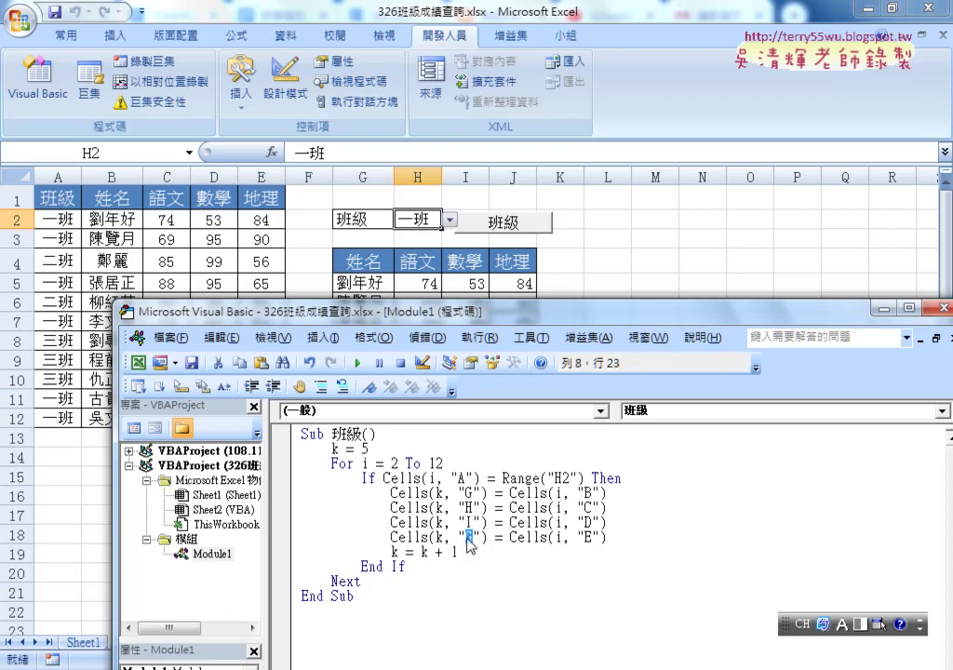
pyautogui.click(509, 581)
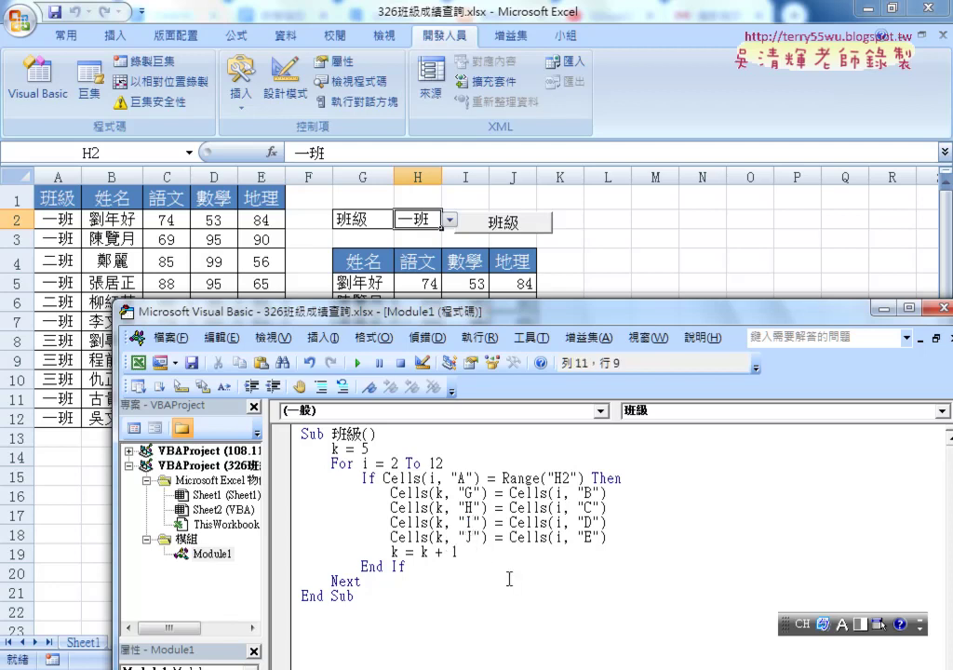
pyautogui.click(471, 606)
pyautogui.click(465, 591)
# Clear G5:J12 on the sheet and run the 班級 button macro.
pyautogui.moveTo(470, 317); pyautogui.dragTo(801, 196)
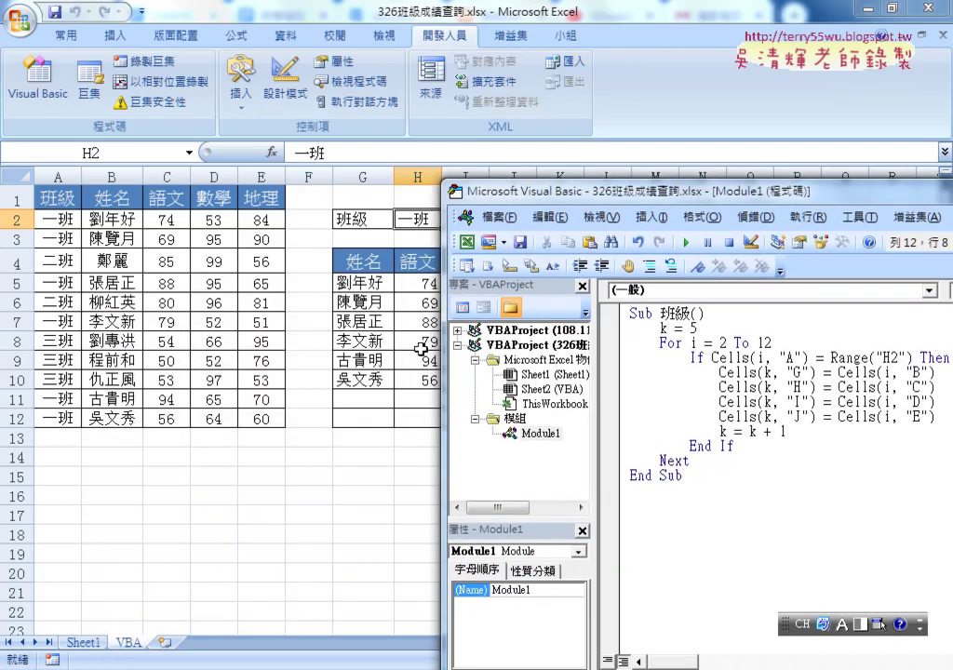
pyautogui.moveTo(337, 281)
pyautogui.mouseDown()
pyautogui.moveTo(500, 403)
pyautogui.moveTo(503, 420)
pyautogui.mouseUp()
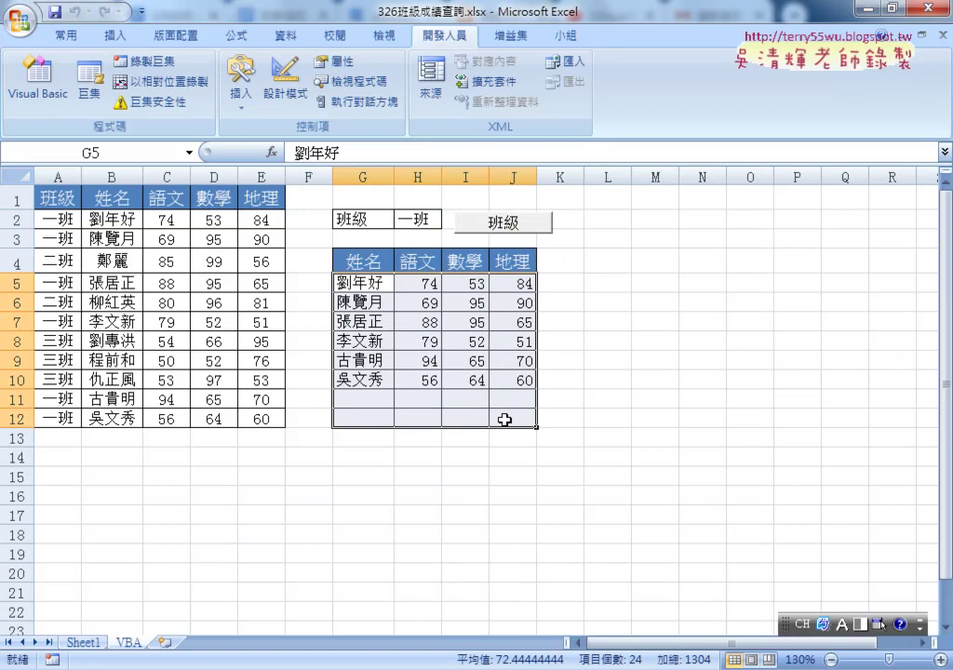
pyautogui.press('Delete')
pyautogui.click(37, 74)
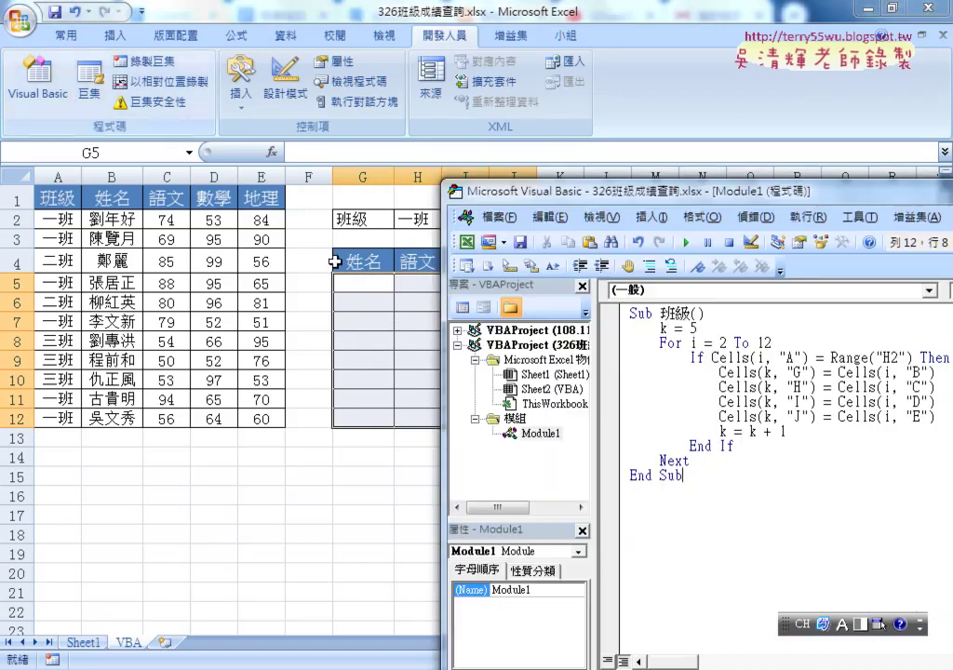
pyautogui.click(653, 388)
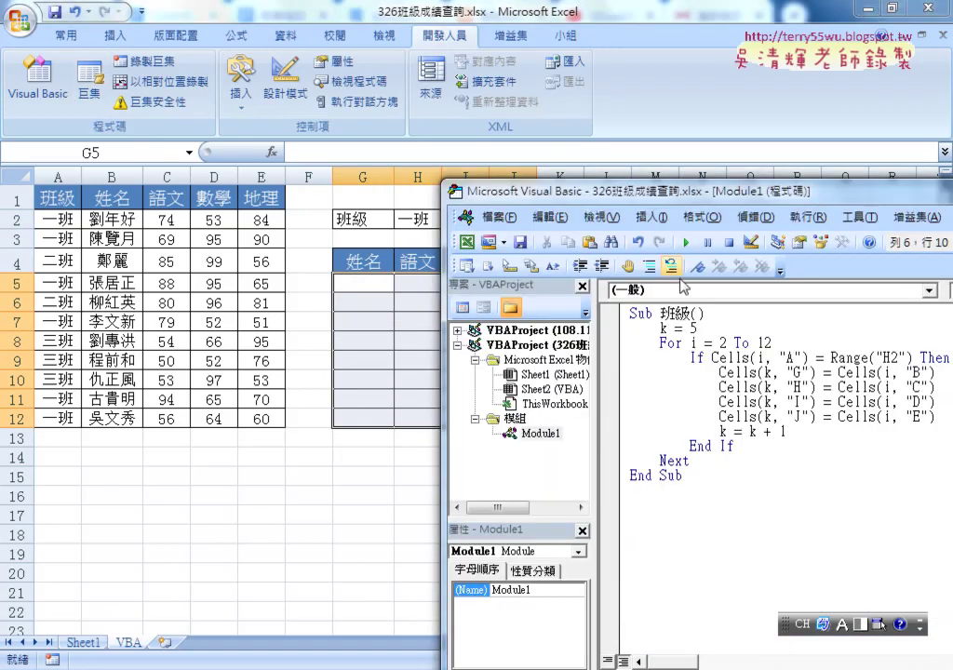
pyautogui.click(400, 359)
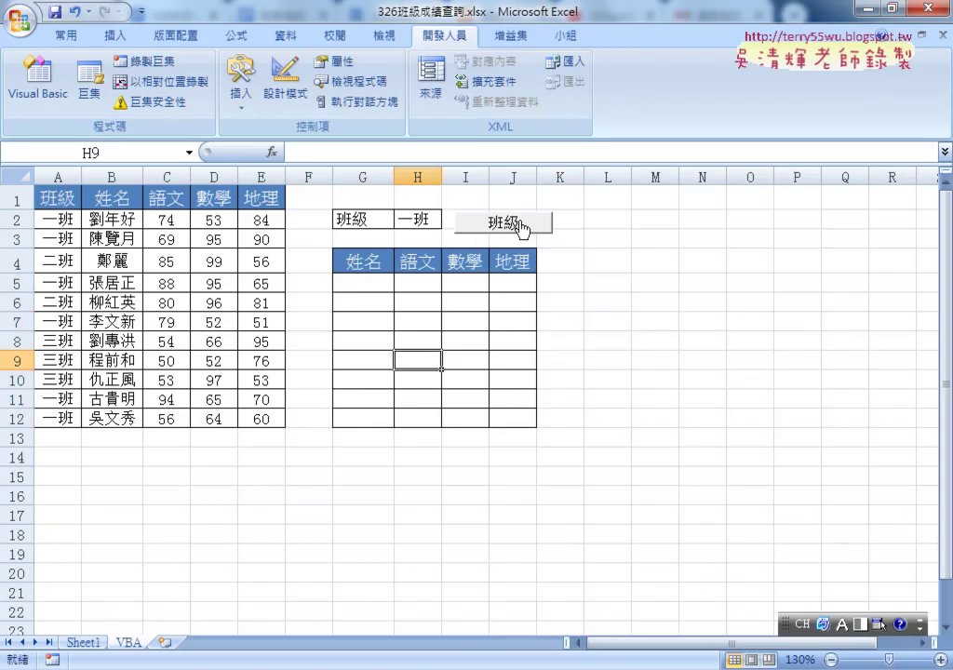
pyautogui.click(519, 225)
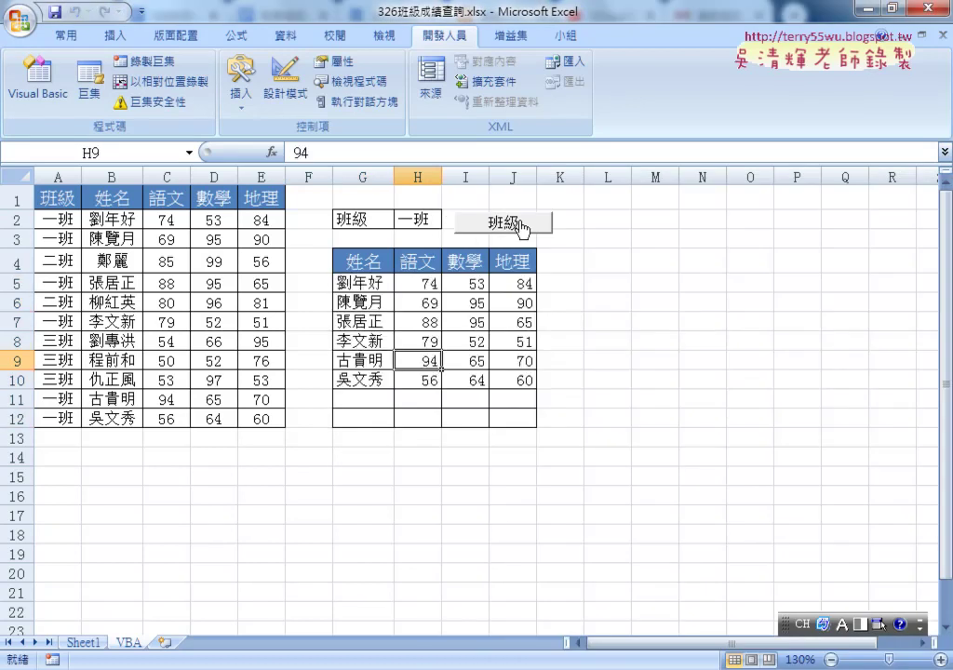
# Set H2 to 二班, rerun the macro, and inspect the stale rows in G7:J10.
pyautogui.click(429, 219)
pyautogui.click(449, 219)
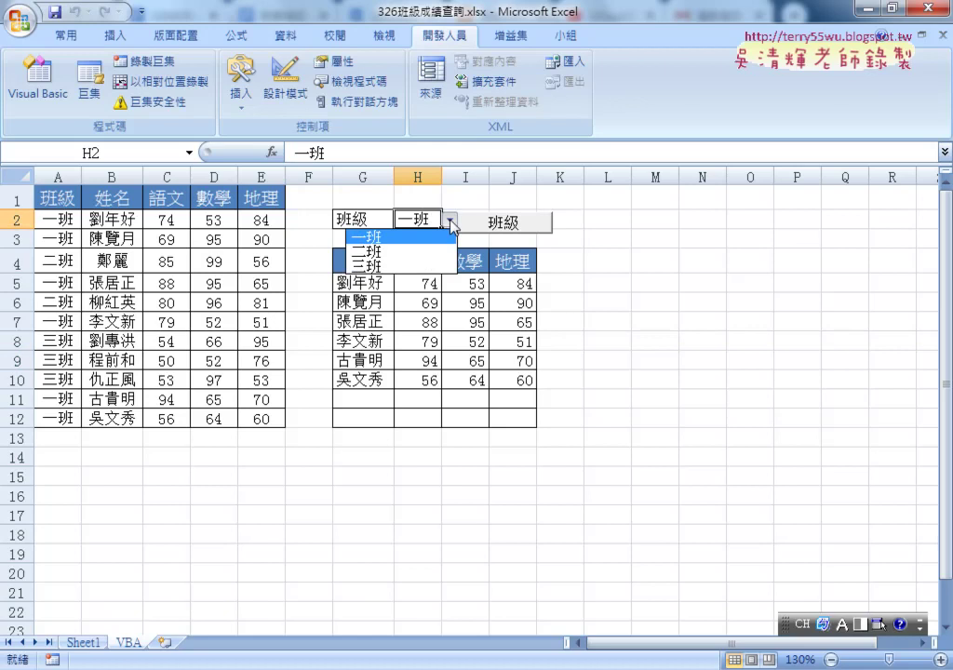
pyautogui.click(427, 251)
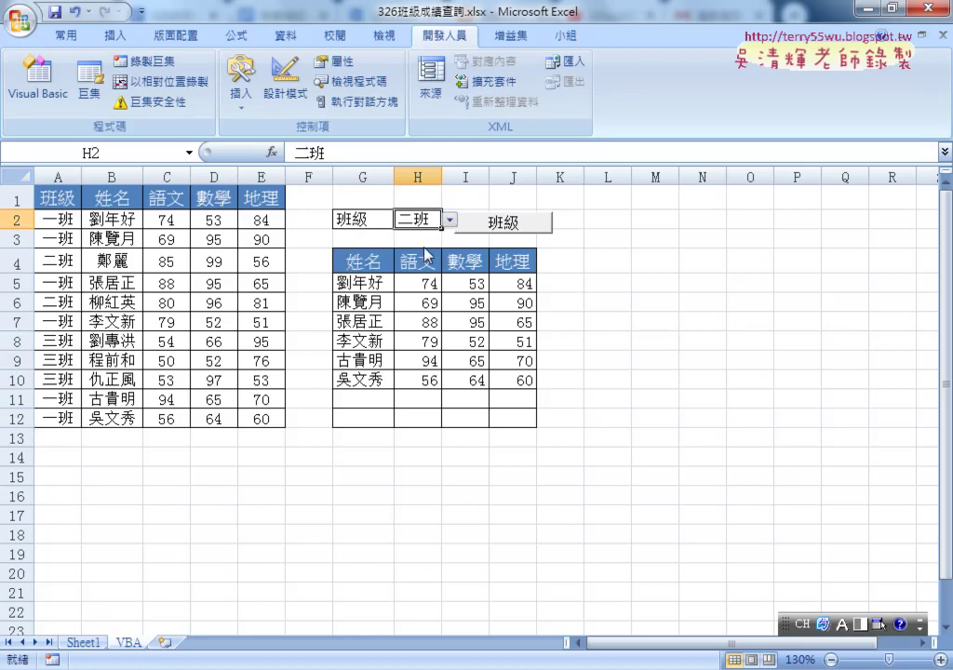
pyautogui.click(519, 225)
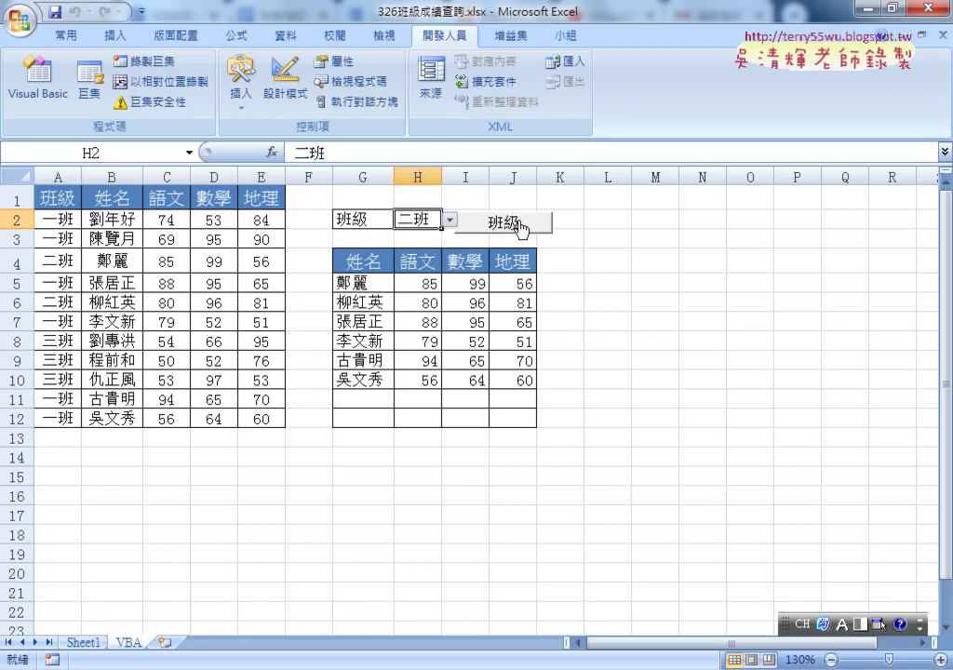
pyautogui.moveTo(363, 281)
pyautogui.mouseDown()
pyautogui.moveTo(380, 300)
pyautogui.moveTo(515, 306)
pyautogui.mouseUp()
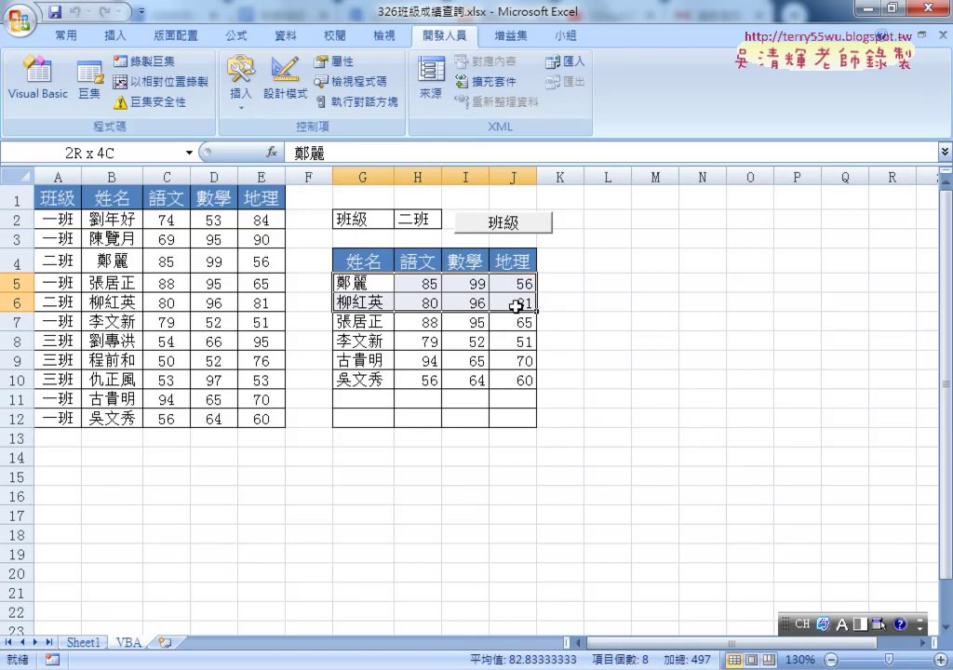
pyautogui.moveTo(372, 326); pyautogui.dragTo(509, 379)
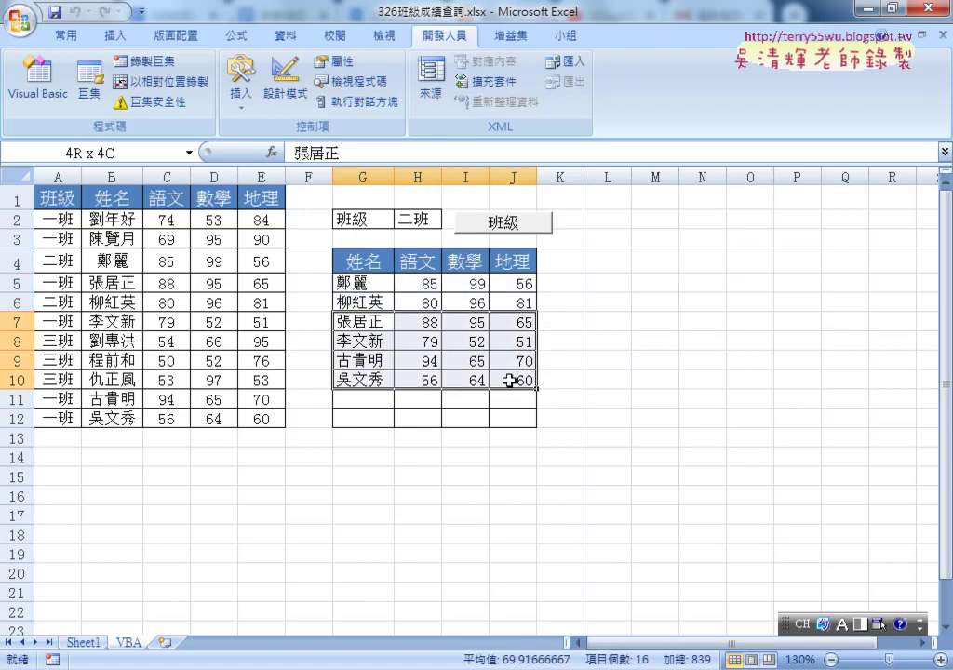
pyautogui.click(39, 81)
# Add Range("G5:j12").ClearContents as the macro's first line via autocomplete.
pyautogui.click(720, 313)
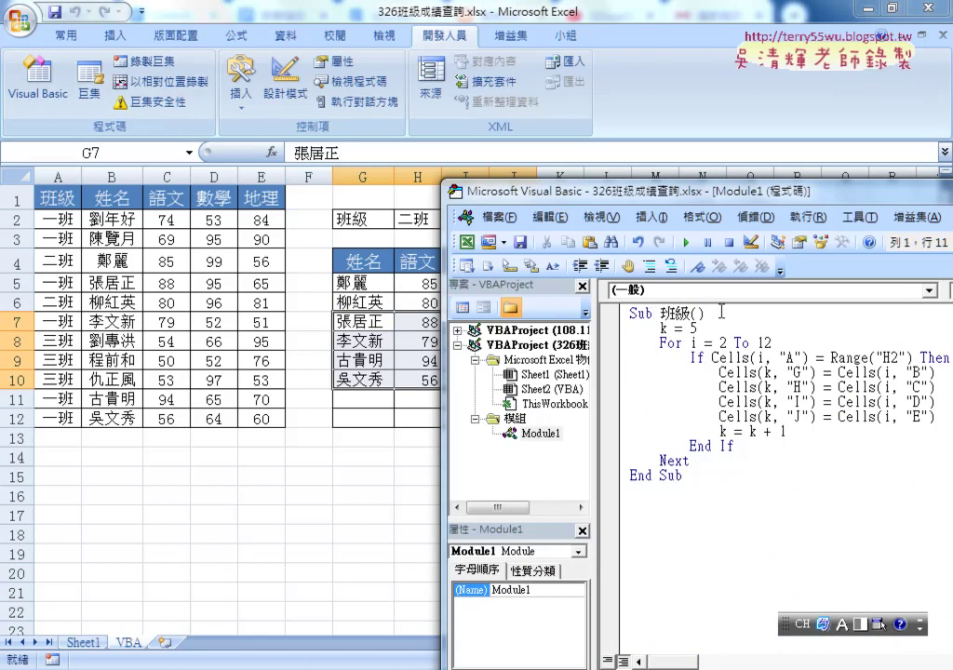
pyautogui.press('Return')
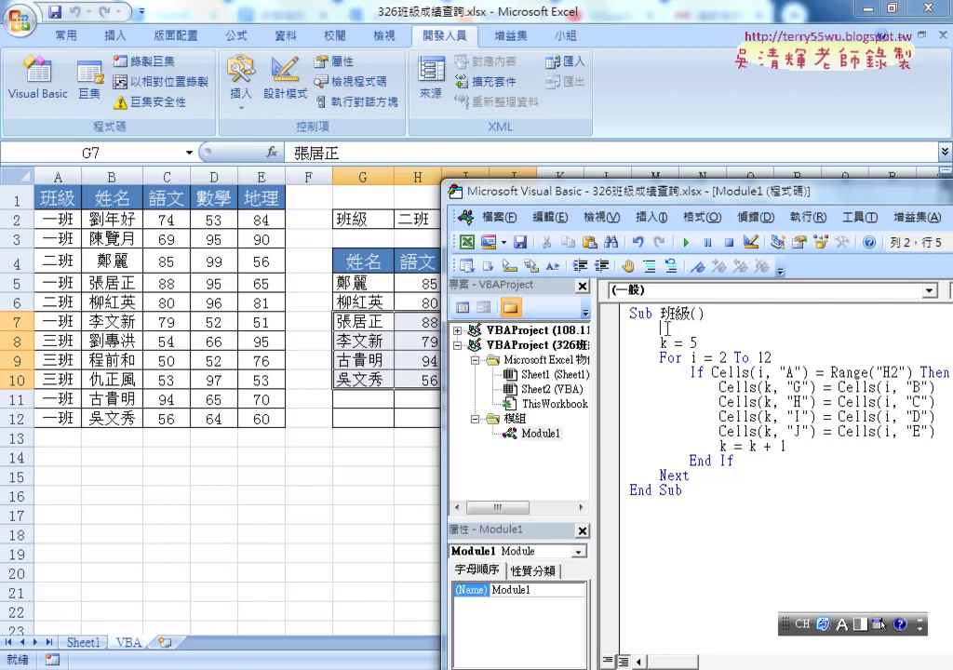
pyautogui.write('r')
pyautogui.write('ange')
pyautogui.write('("')
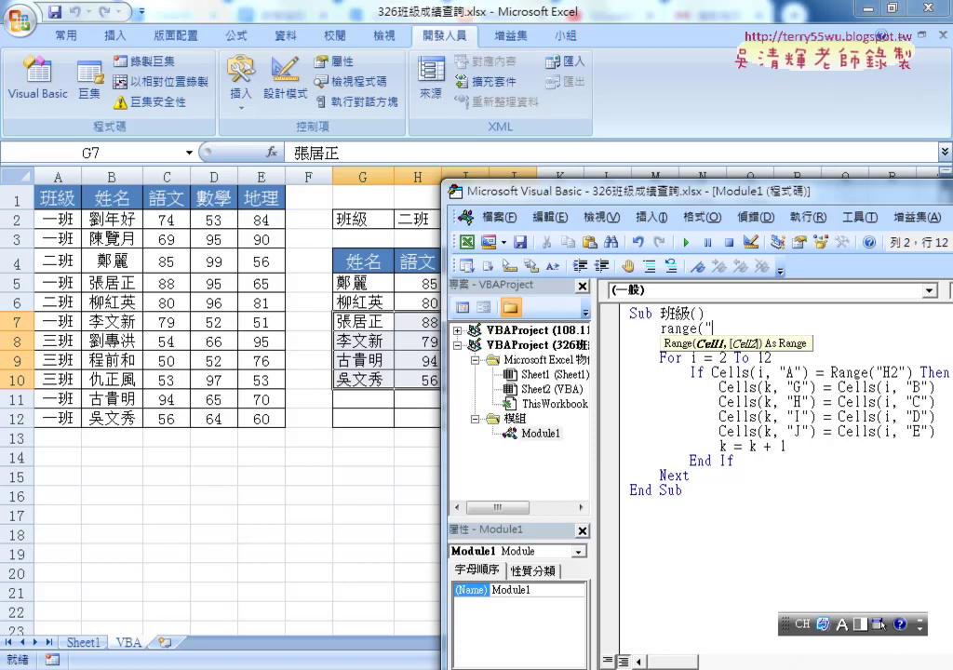
pyautogui.write('G5')
pyautogui.write(':')
pyautogui.moveTo(506, 190); pyautogui.dragTo(500, 209)
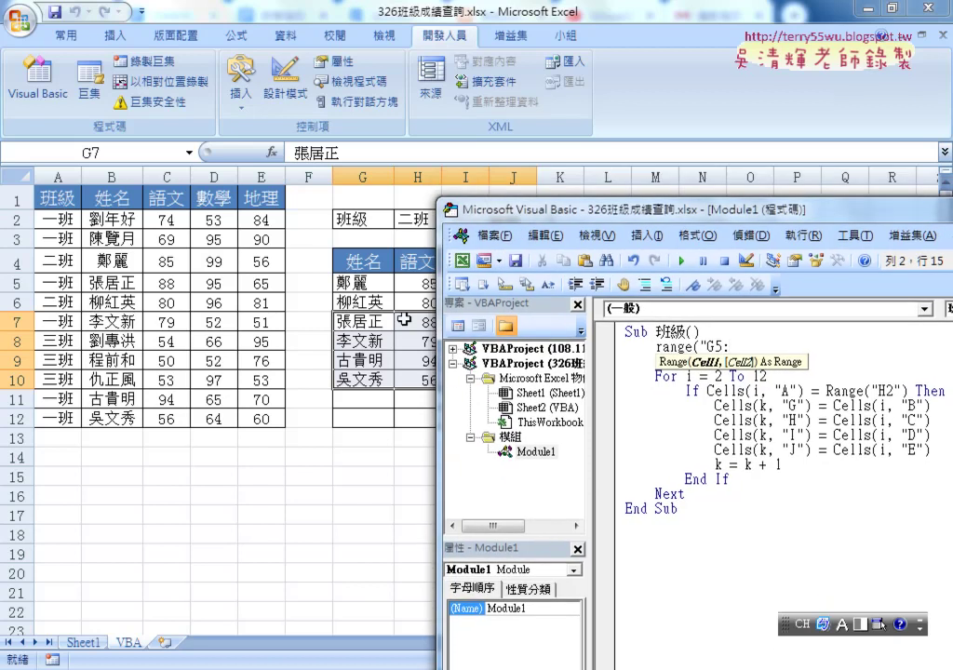
pyautogui.write('j')
pyautogui.write('12"')
pyautogui.write(').c')
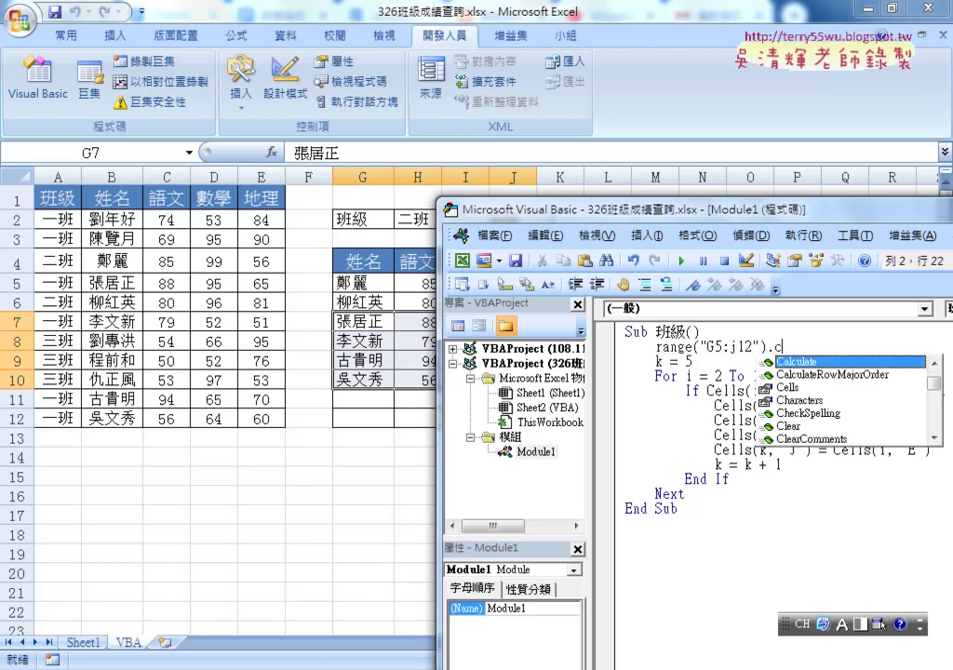
pyautogui.write('el')
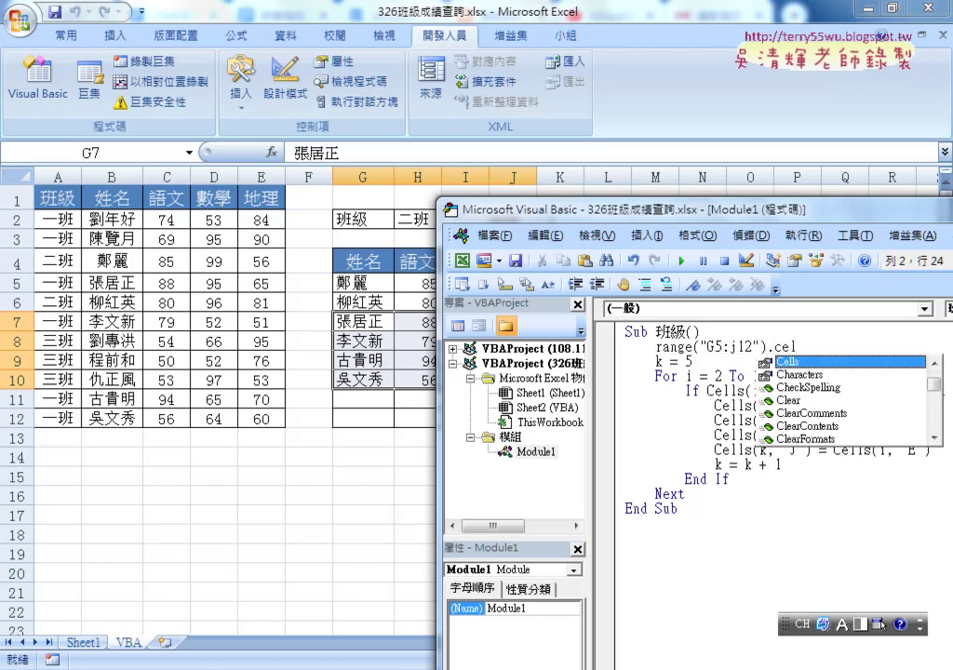
pyautogui.press('BackSpace')
pyautogui.press('BackSpace')
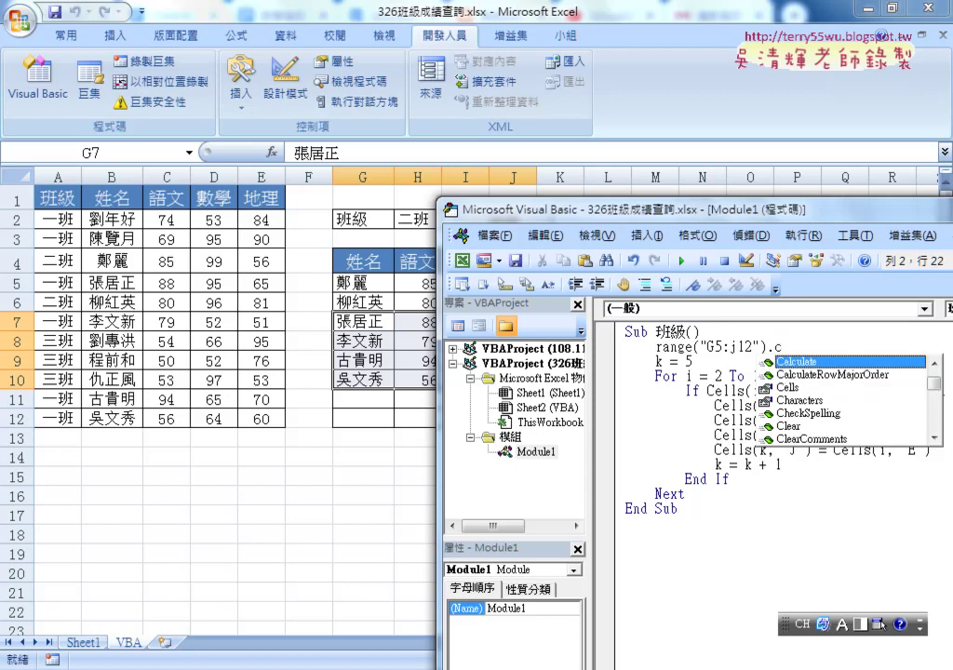
pyautogui.write('l')
pyautogui.press('Down')
pyautogui.press('Down')
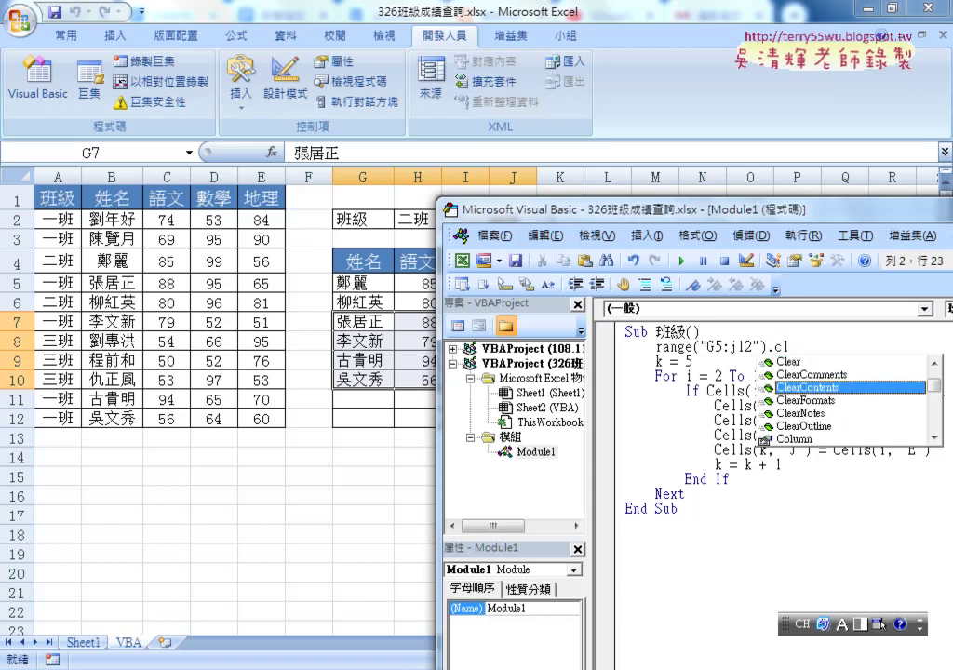
pyautogui.press('Tab')
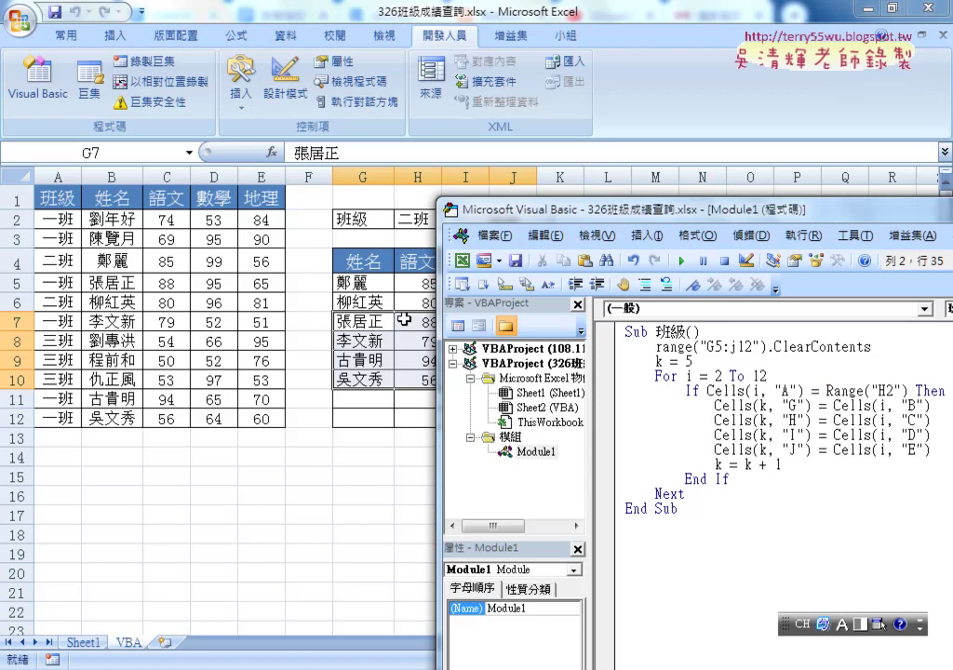
pyautogui.press('Down')
# Capitalize the range address so it reads G5:J12.
pyautogui.click(741, 346)
pyautogui.moveTo(741, 346); pyautogui.dragTo(733, 346)
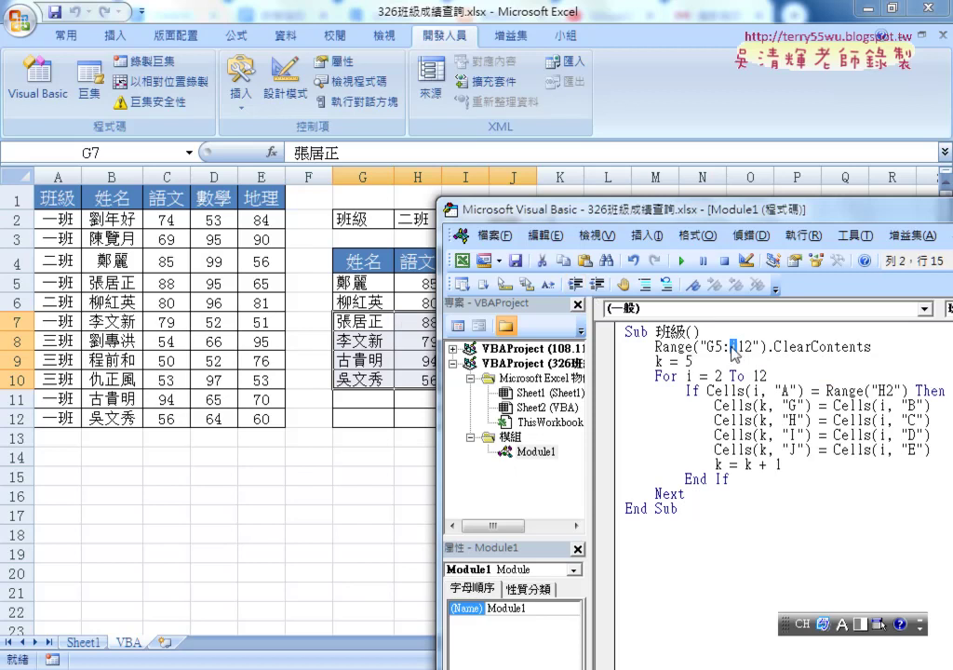
pyautogui.write('J')
pyautogui.click(714, 449)
# Run the macro for 二班, 三班 and 一班 in turn, then switch to Sheet1.
pyautogui.click(376, 491)
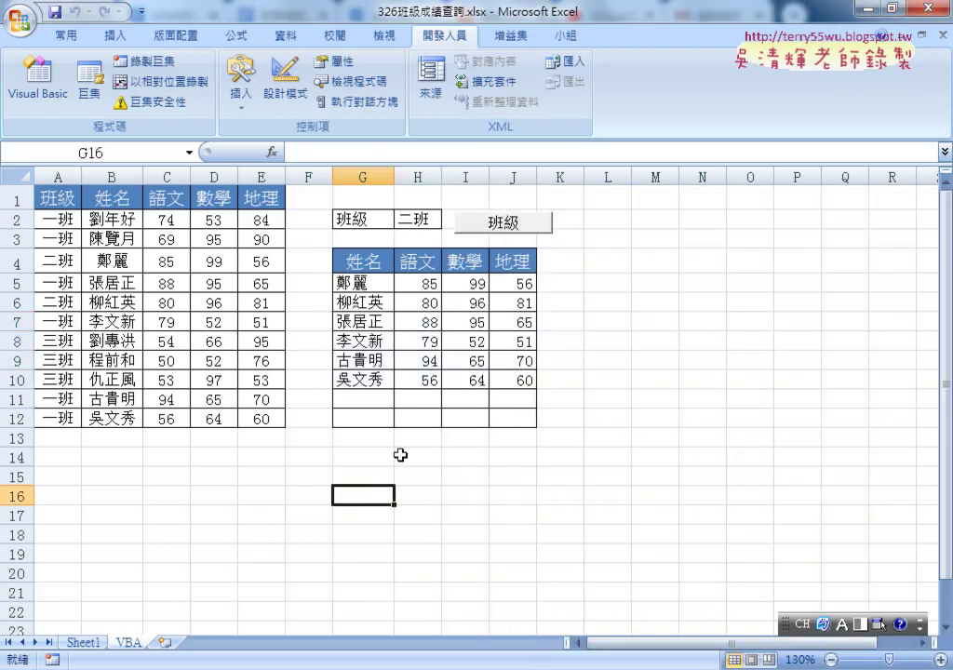
pyautogui.click(517, 233)
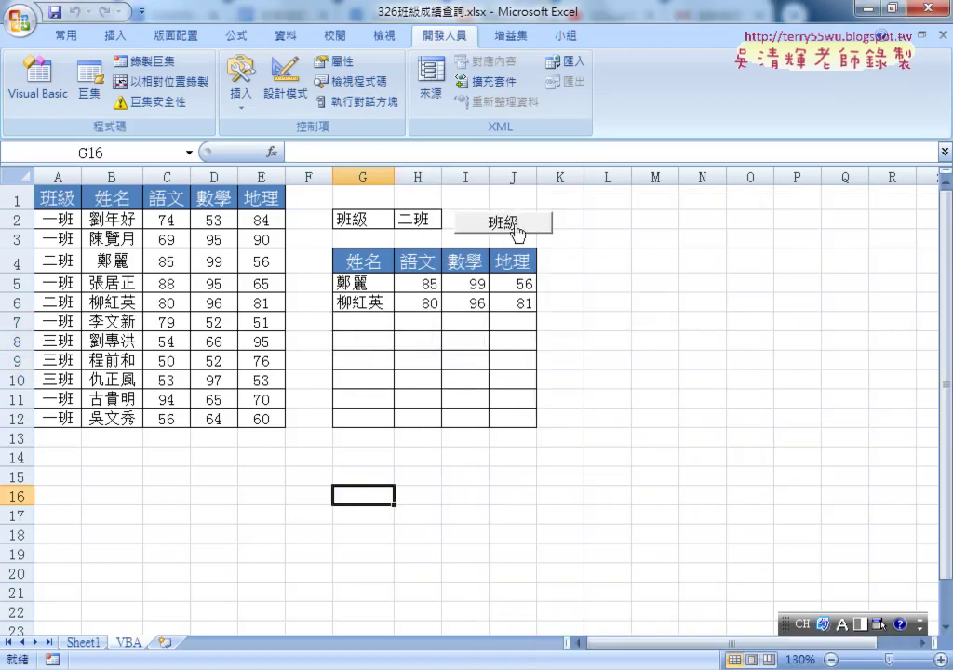
pyautogui.click(435, 223)
pyautogui.click(450, 220)
pyautogui.click(434, 265)
pyautogui.click(503, 223)
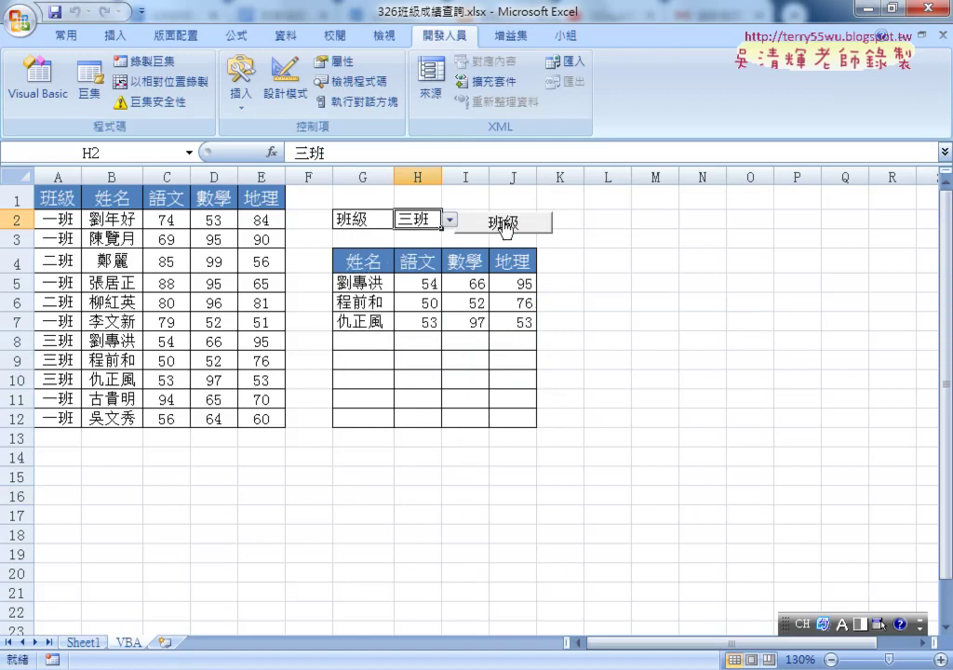
pyautogui.click(450, 220)
pyautogui.click(367, 237)
pyautogui.click(499, 225)
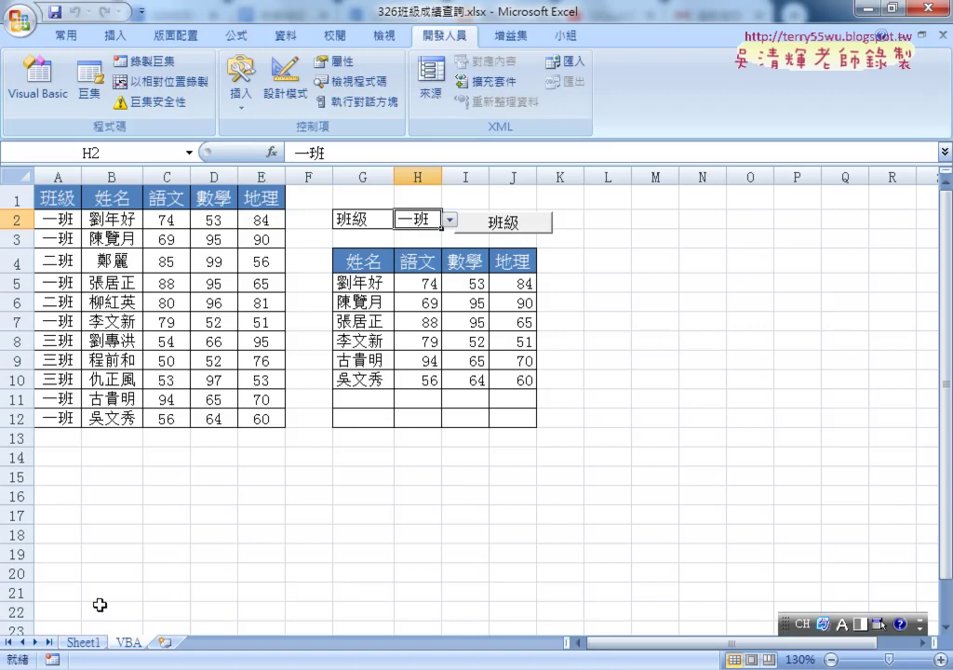
pyautogui.click(82, 642)
pyautogui.click(907, 151)
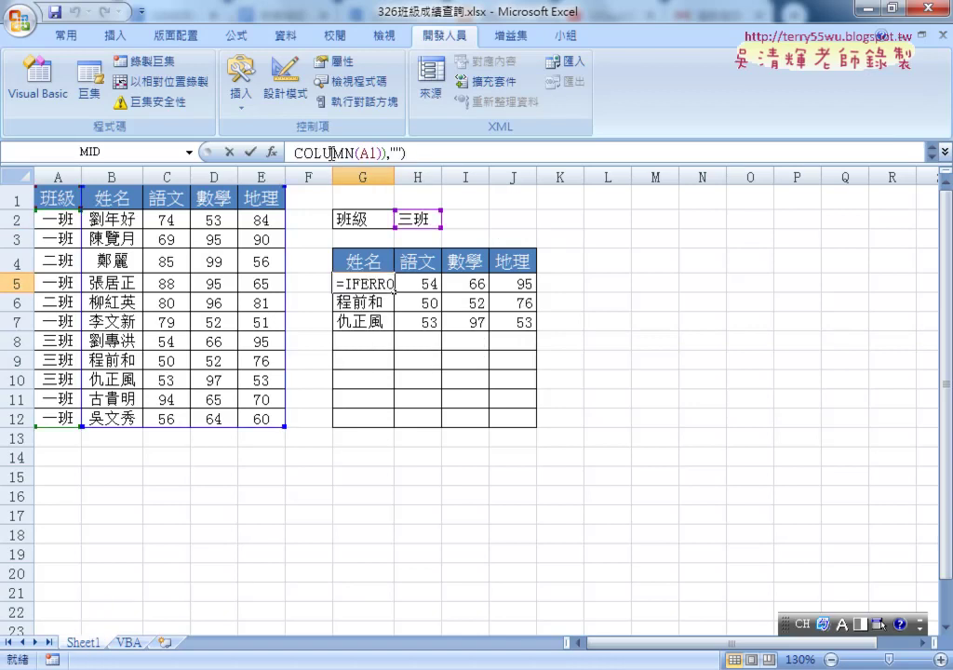
pyautogui.click(943, 150)
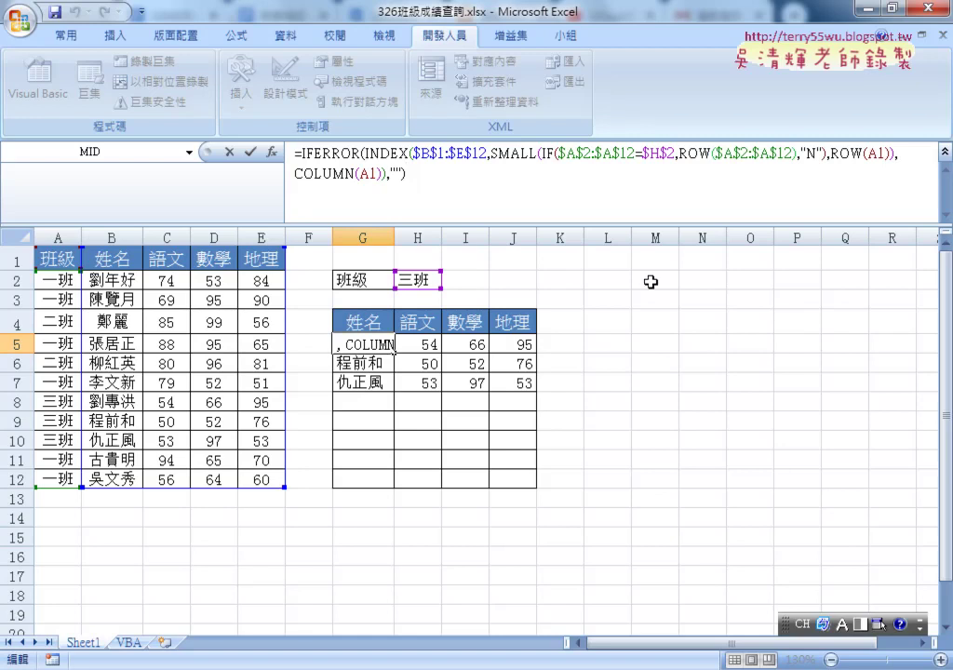
pyautogui.click(249, 151)
# From the VBA sheet, reopen the Visual Basic editor and shift its window left.
pyautogui.click(137, 643)
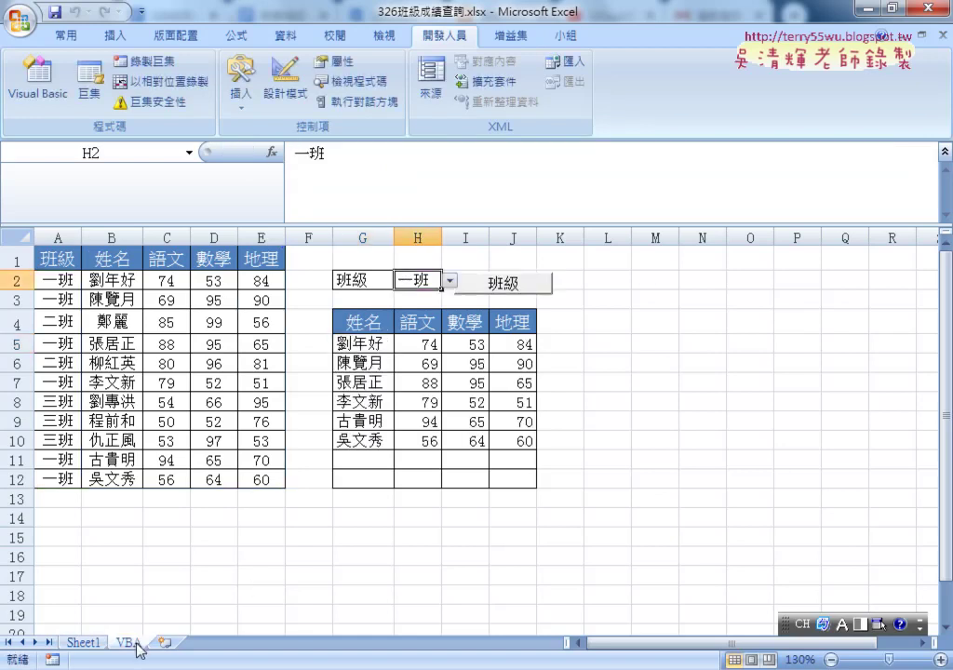
pyautogui.click(36, 93)
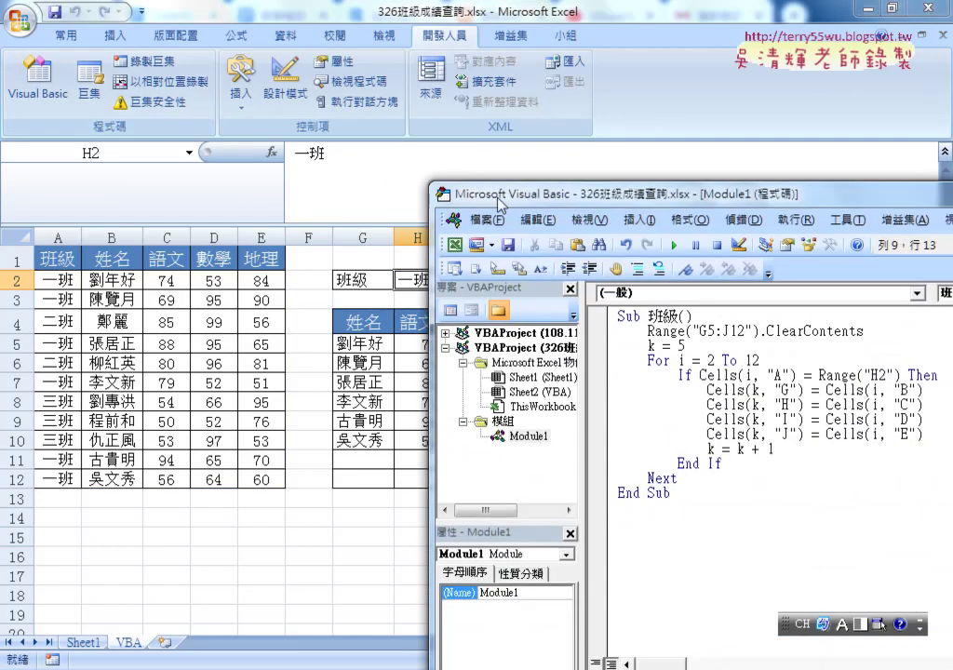
pyautogui.moveTo(500, 203); pyautogui.dragTo(252, 66)
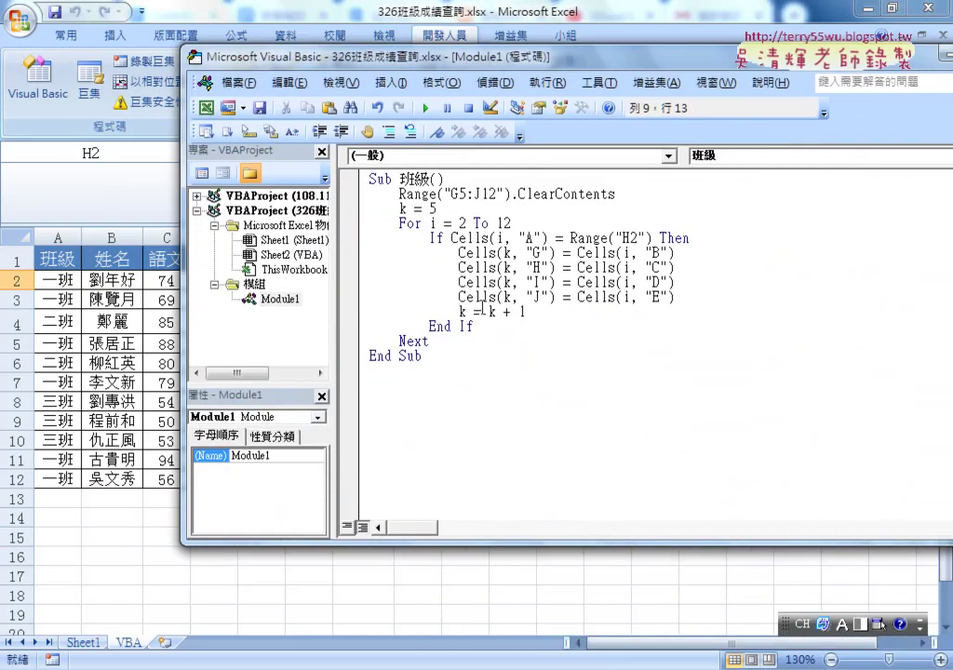
# Highlight the four Cells lines that copy columns B–E into G–J.
pyautogui.moveTo(677, 298); pyautogui.dragTo(354, 264)
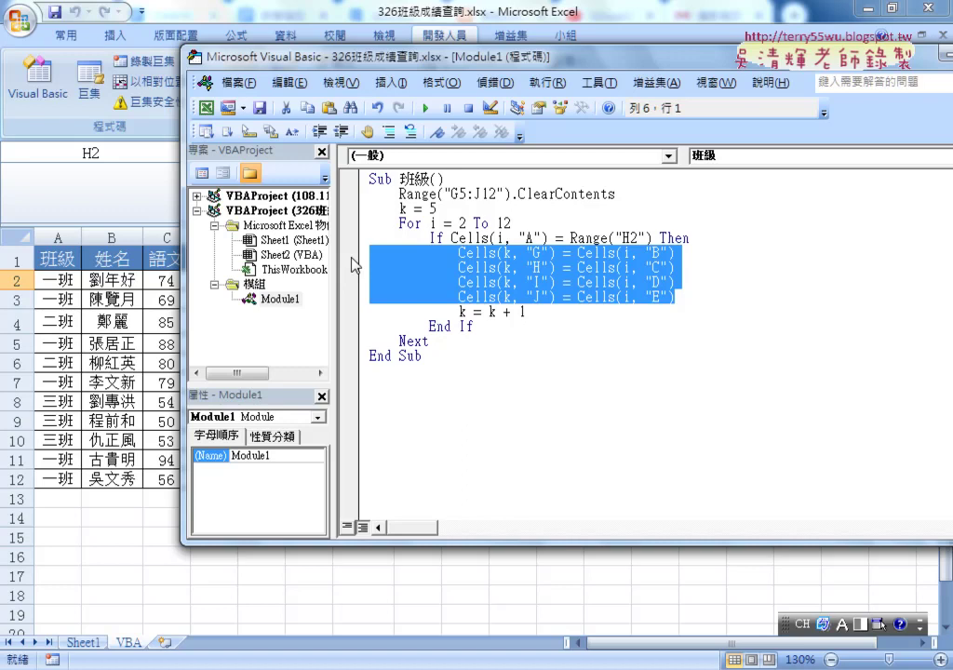
pyautogui.moveTo(357, 268); pyautogui.dragTo(666, 321)
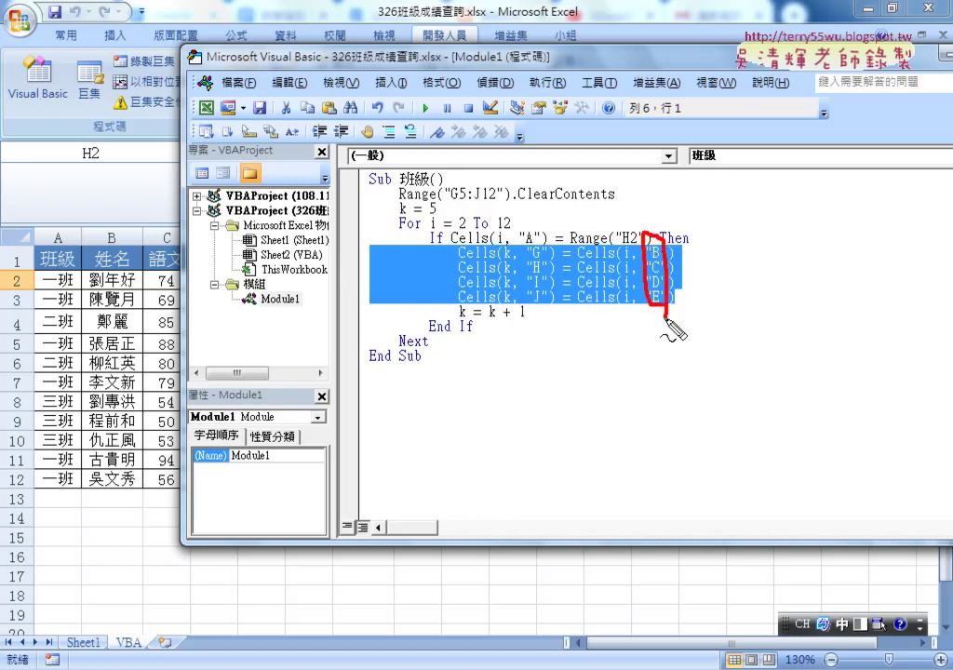
pyautogui.moveTo(546, 299)
pyautogui.mouseDown()
pyautogui.moveTo(528, 240)
pyautogui.moveTo(555, 320)
pyautogui.mouseUp()
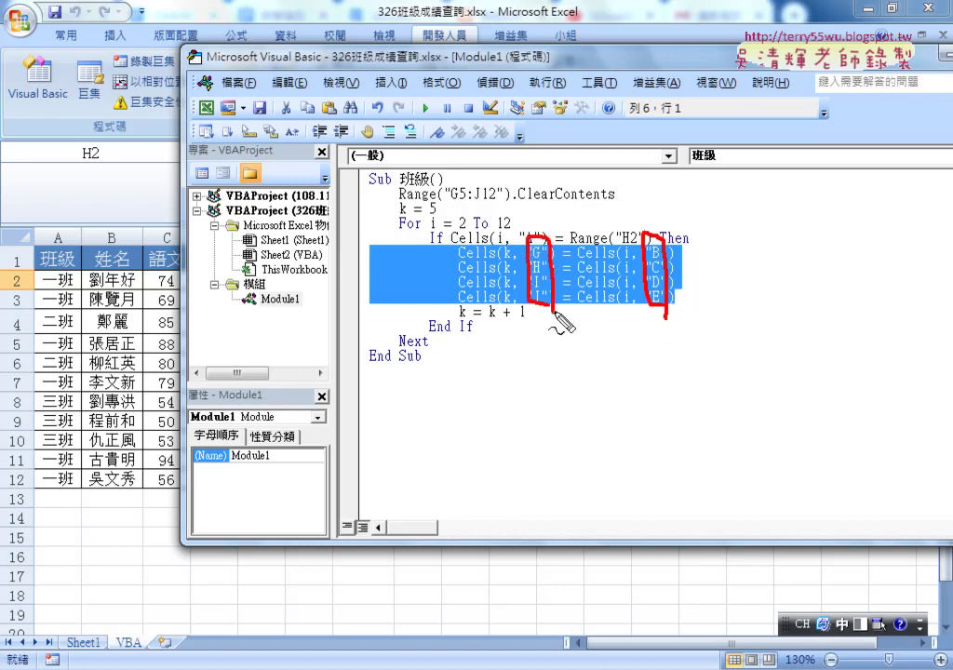